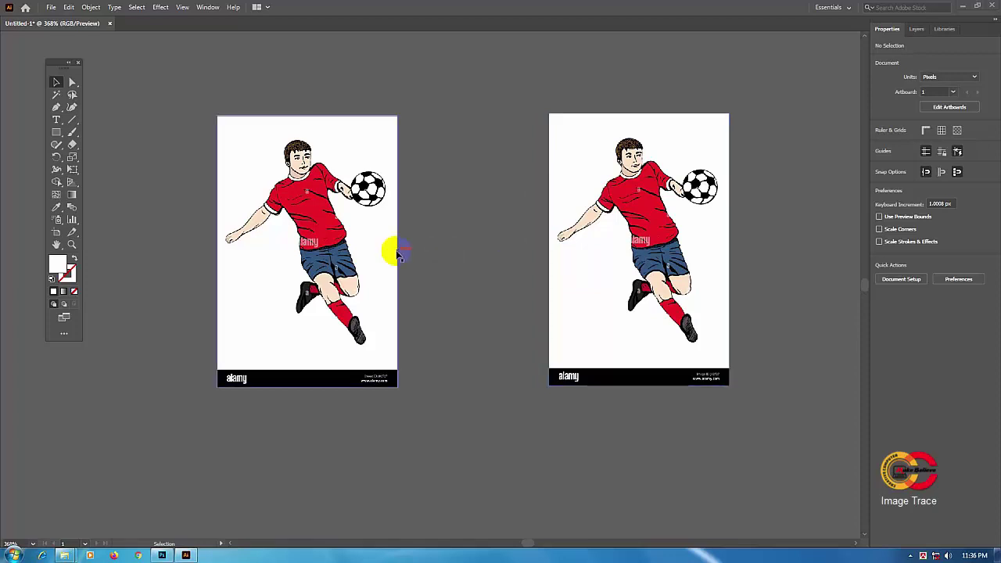
# - Select the left footballer image and nudge it slightly downward
pyautogui.click(639, 224)
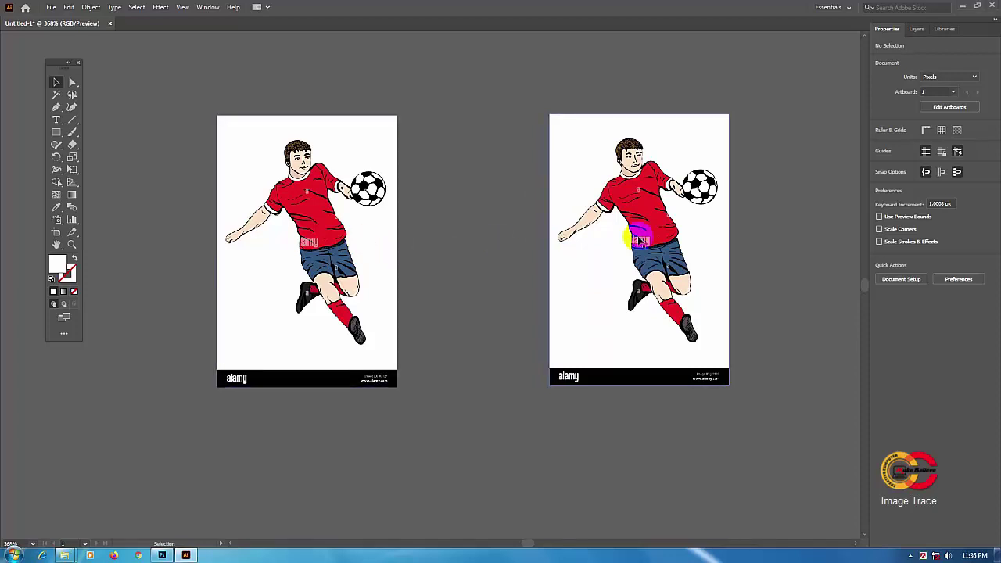
pyautogui.click(346, 230)
pyautogui.click(628, 225)
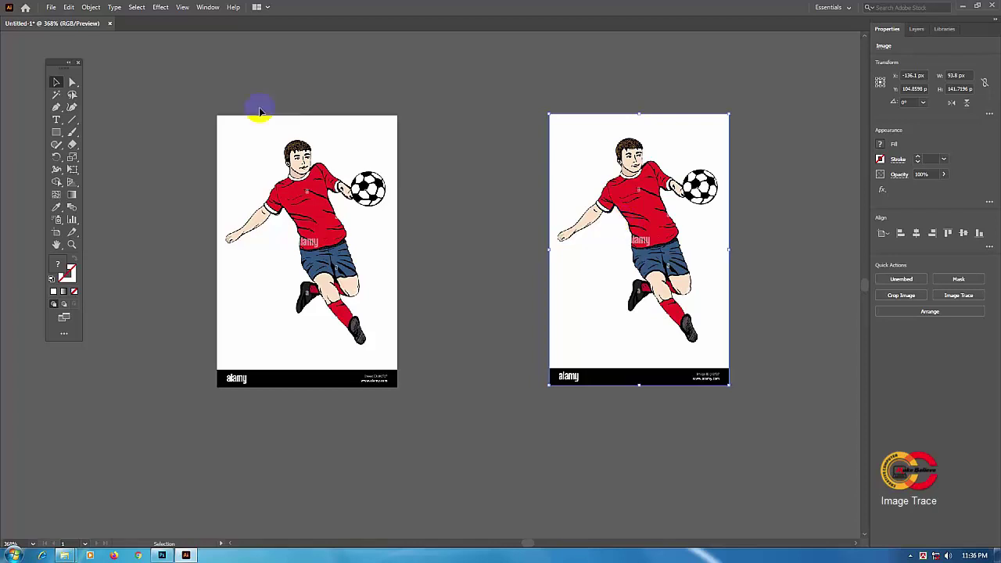
pyautogui.click(277, 162)
pyautogui.moveTo(323, 177); pyautogui.dragTo(326, 180)
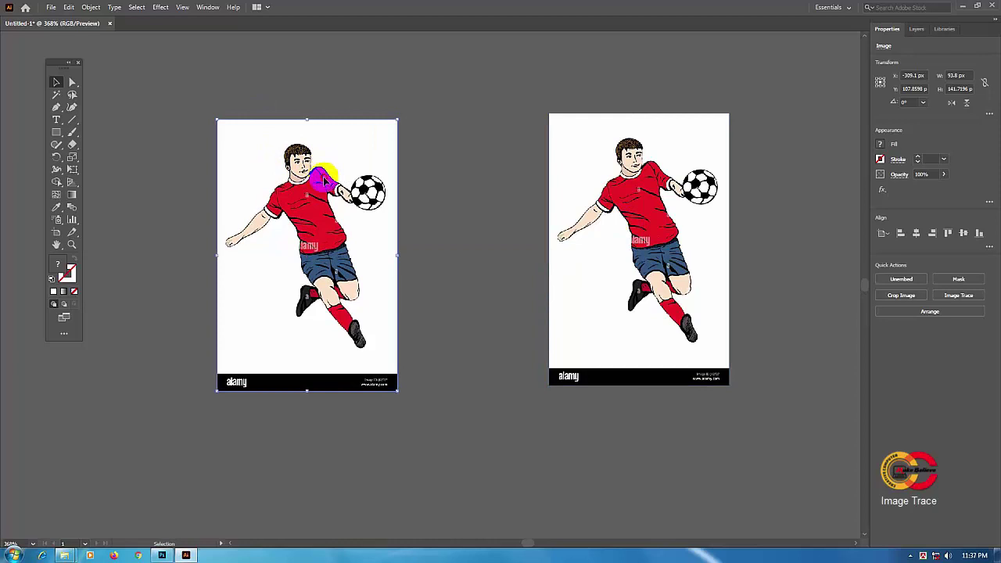
# - Open the Image Trace panel beside the image with its Advanced options expanded
pyautogui.click(208, 7)
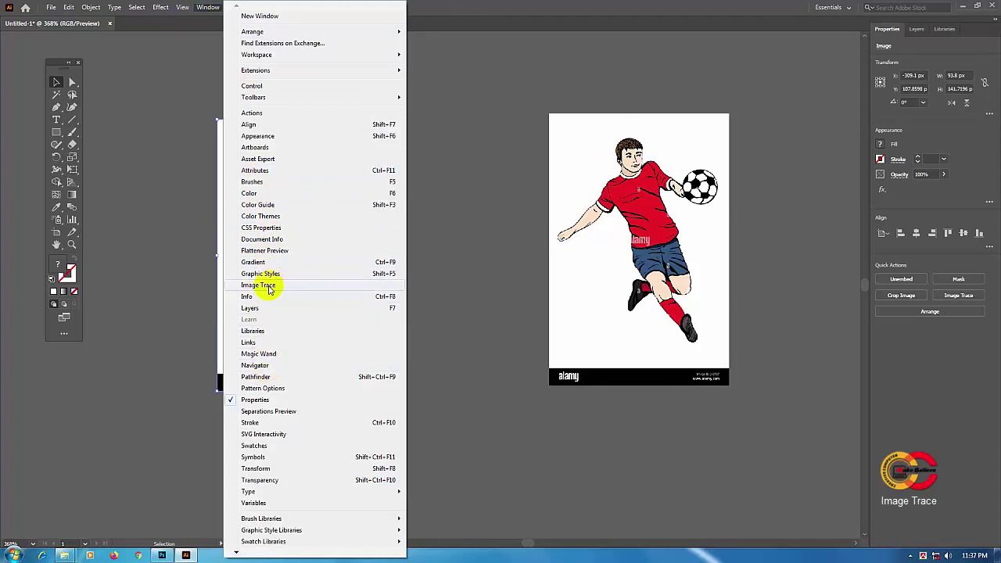
pyautogui.click(270, 286)
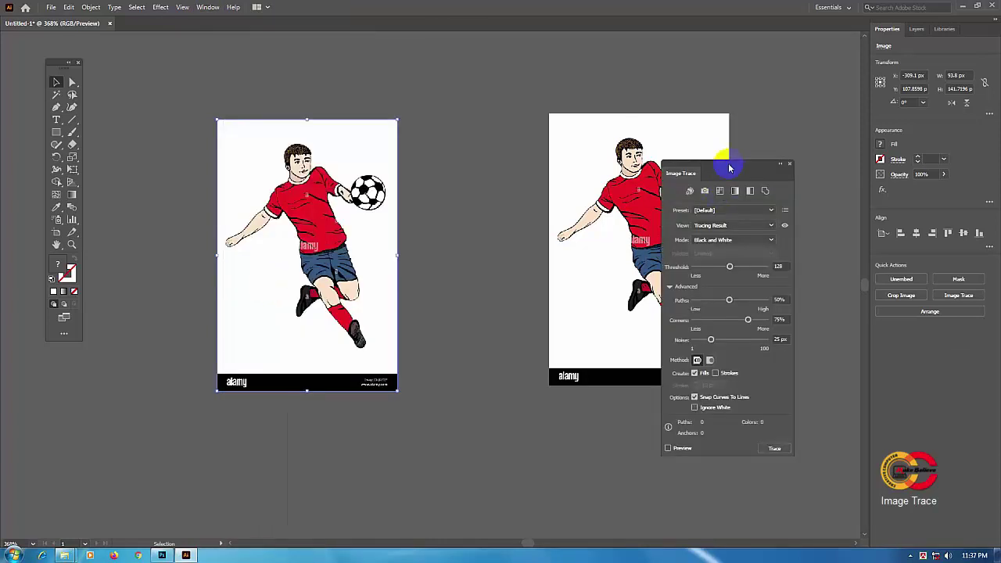
pyautogui.moveTo(726, 164); pyautogui.dragTo(478, 76)
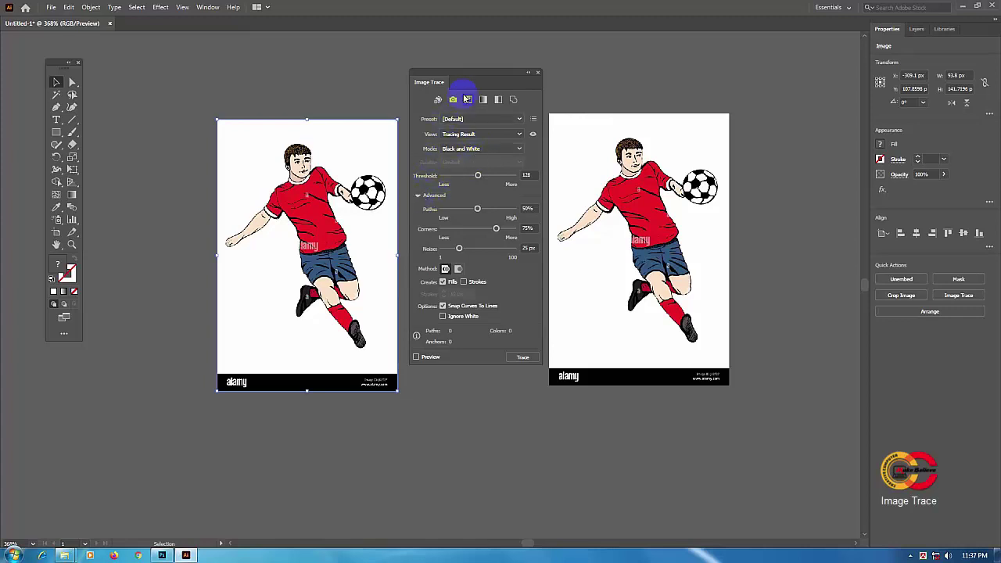
pyautogui.click(418, 196)
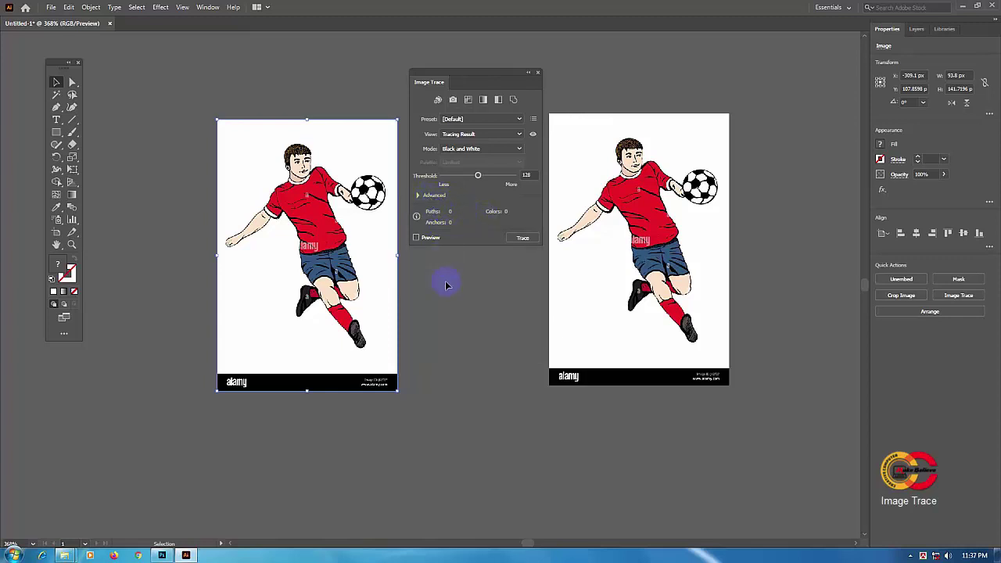
pyautogui.click(419, 198)
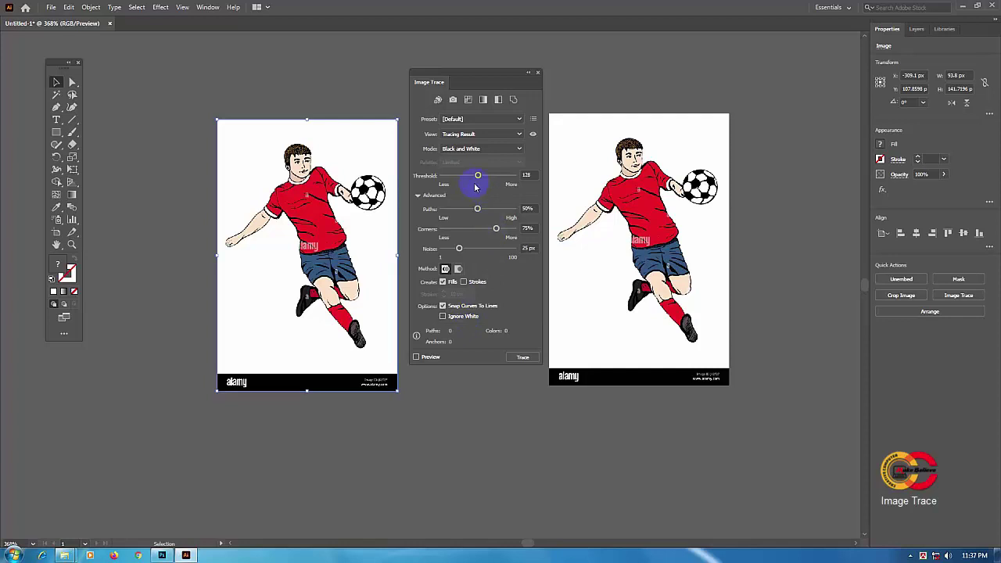
pyautogui.moveTo(486, 77); pyautogui.dragTo(486, 72)
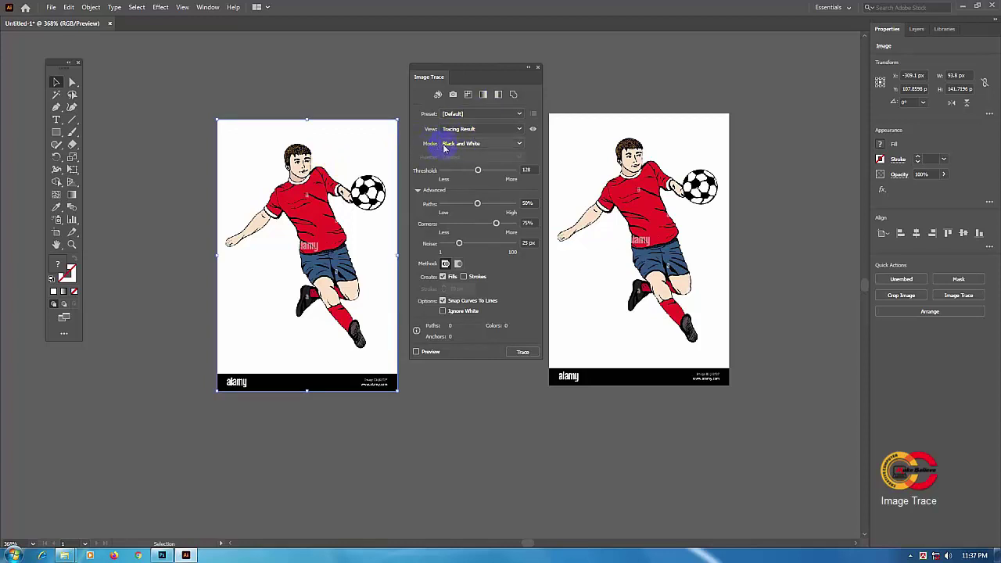
# - Switch the left image's trace mode to Color
pyautogui.click(498, 145)
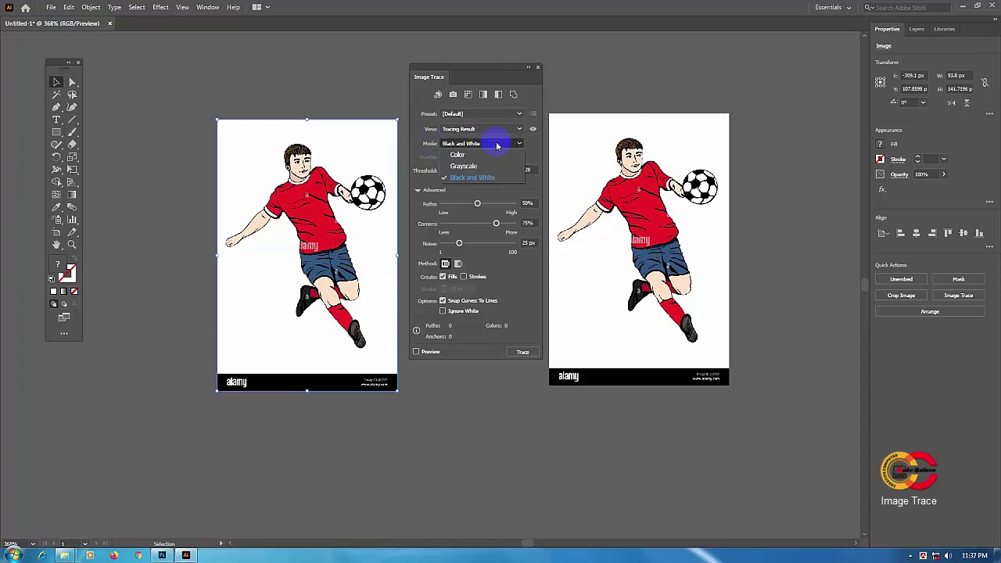
pyautogui.click(458, 157)
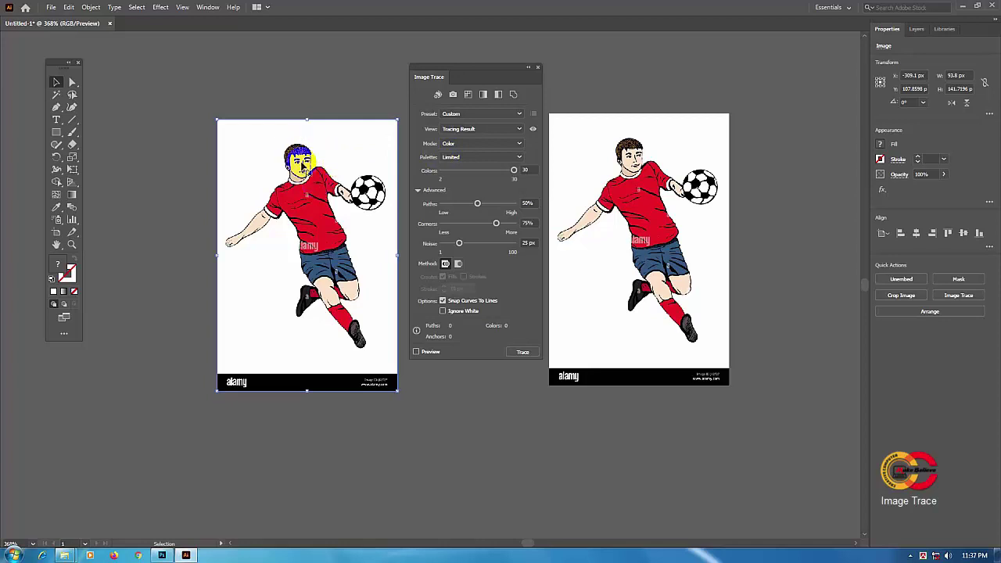
pyautogui.click(310, 181)
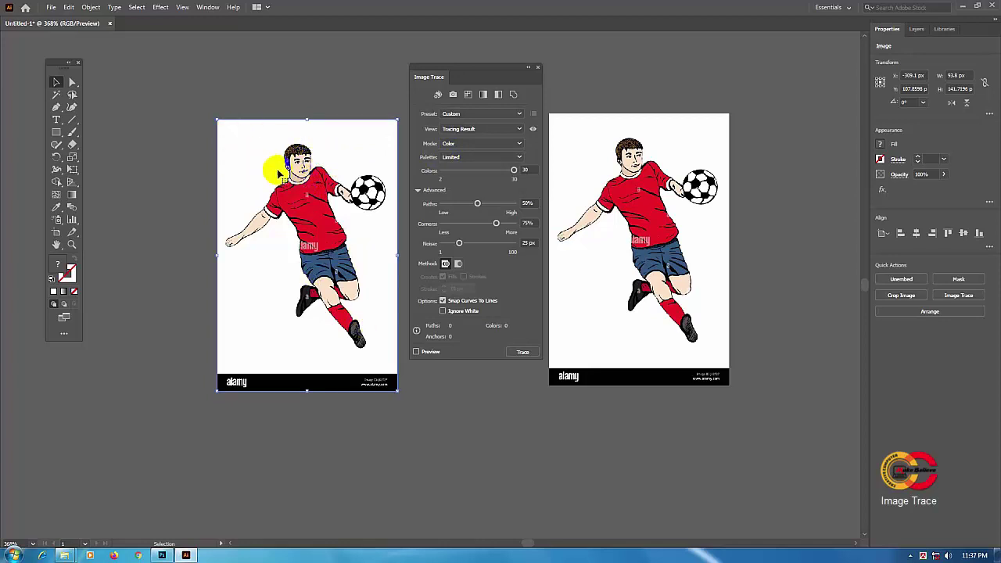
pyautogui.click(307, 186)
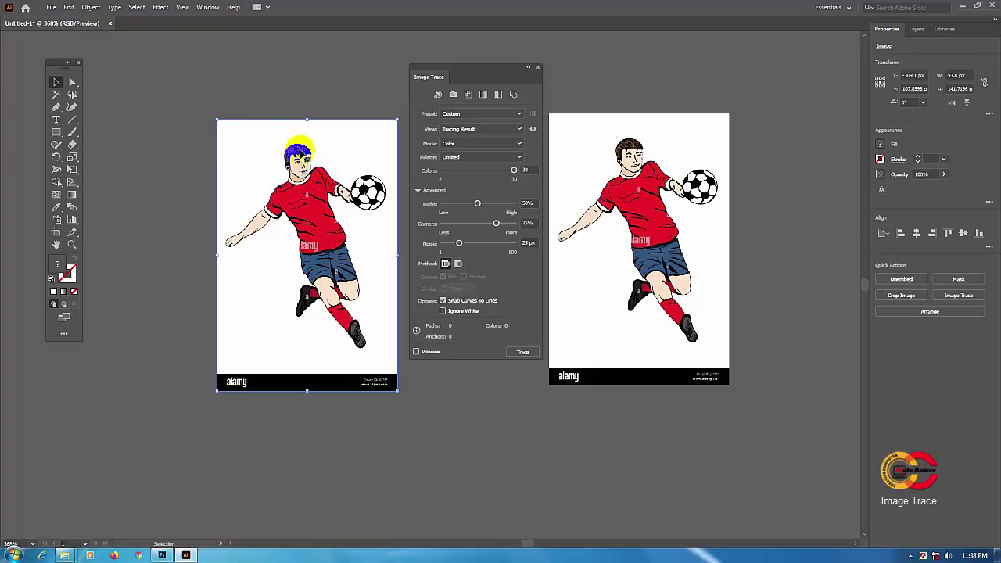
pyautogui.click(303, 194)
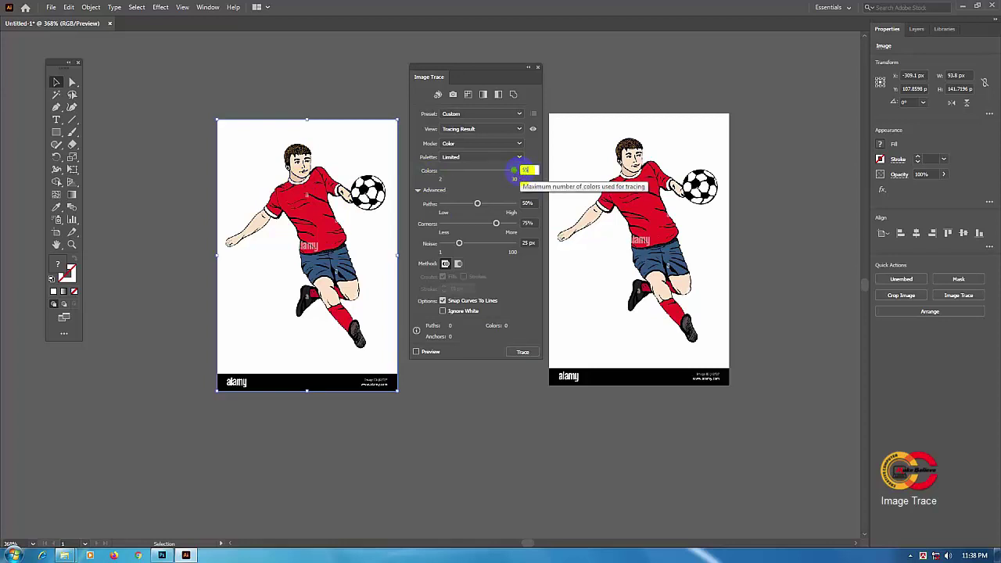
# - Set Colors to 5, enable Ignore White, and turn on Preview
pyautogui.click(530, 170)
pyautogui.write('5')
pyautogui.press('Return')
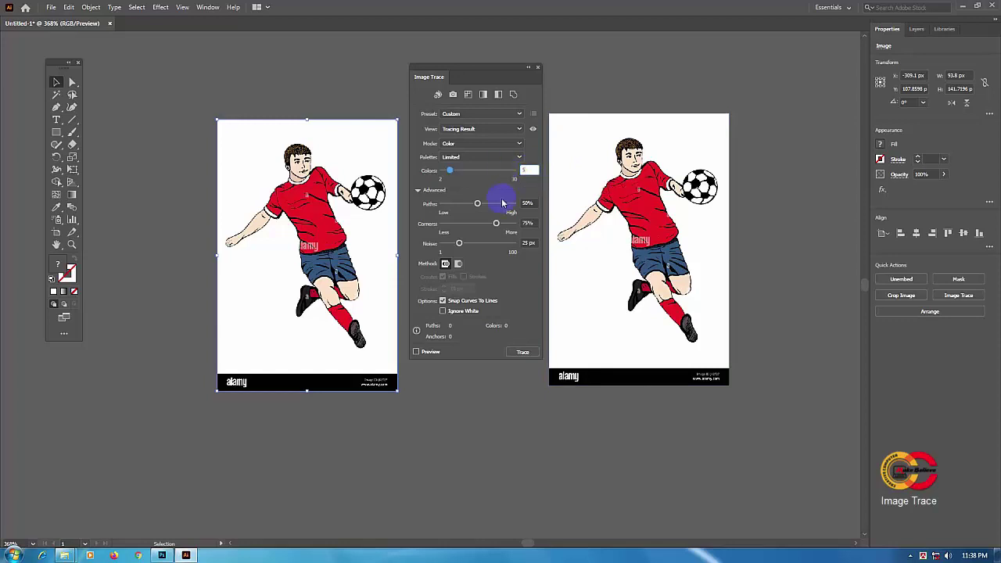
pyautogui.click(443, 312)
pyautogui.click(417, 354)
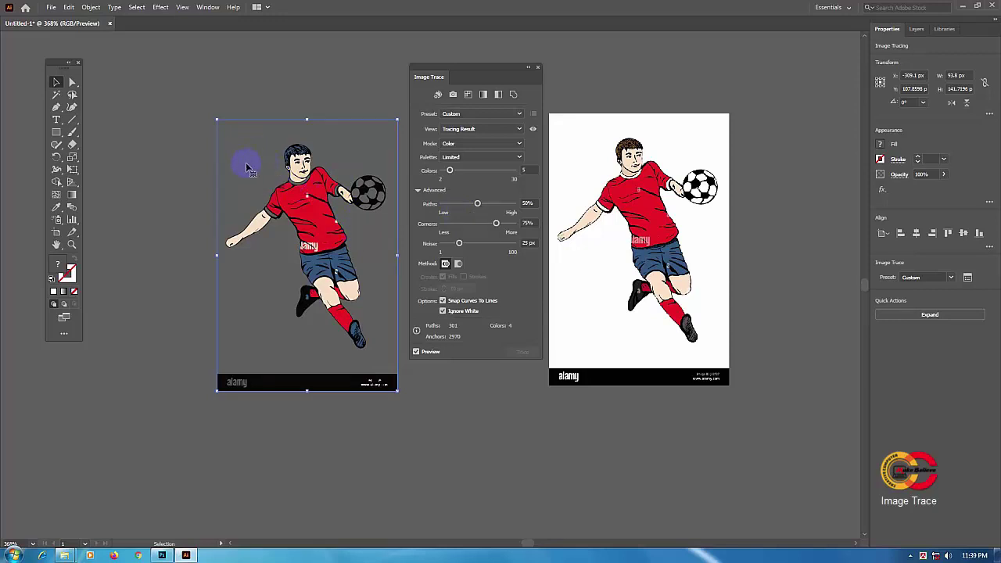
# - Move the traced left footballer up and to the left, then reselect it
pyautogui.click(305, 194)
pyautogui.click(55, 82)
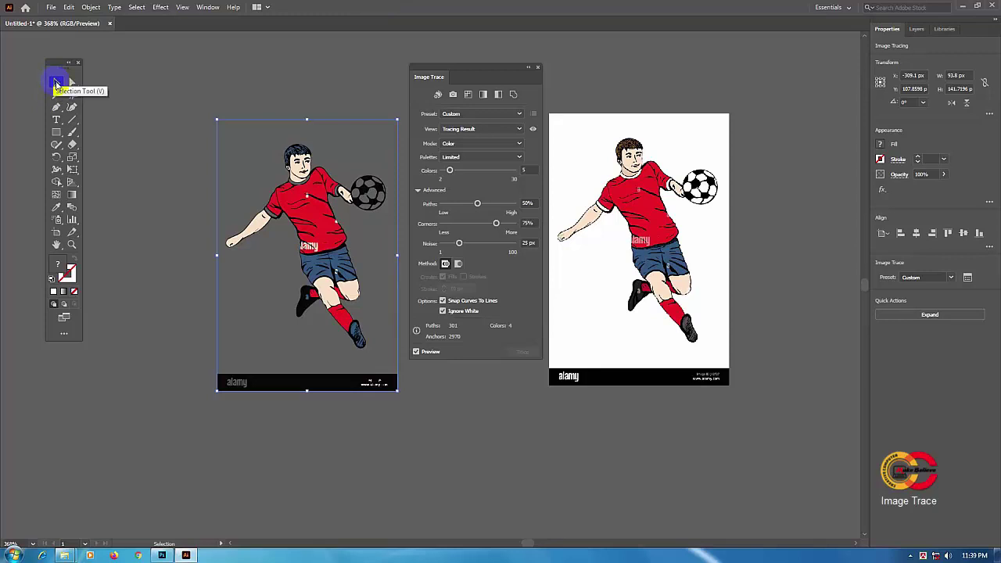
pyautogui.click(328, 172)
pyautogui.moveTo(280, 198)
pyautogui.mouseDown()
pyautogui.moveTo(260, 200)
pyautogui.moveTo(245, 184)
pyautogui.mouseUp()
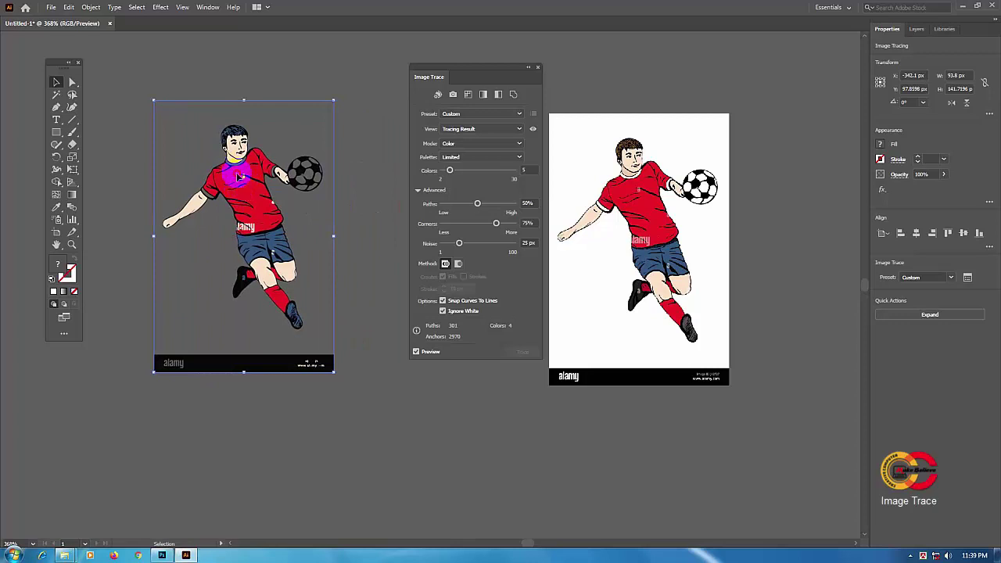
pyautogui.moveTo(245, 184); pyautogui.dragTo(238, 173)
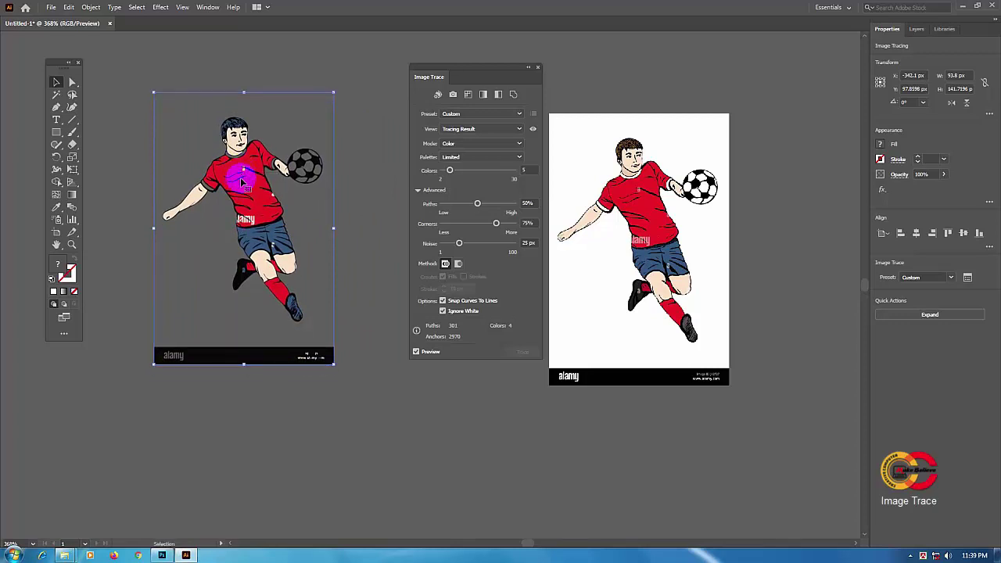
pyautogui.click(324, 375)
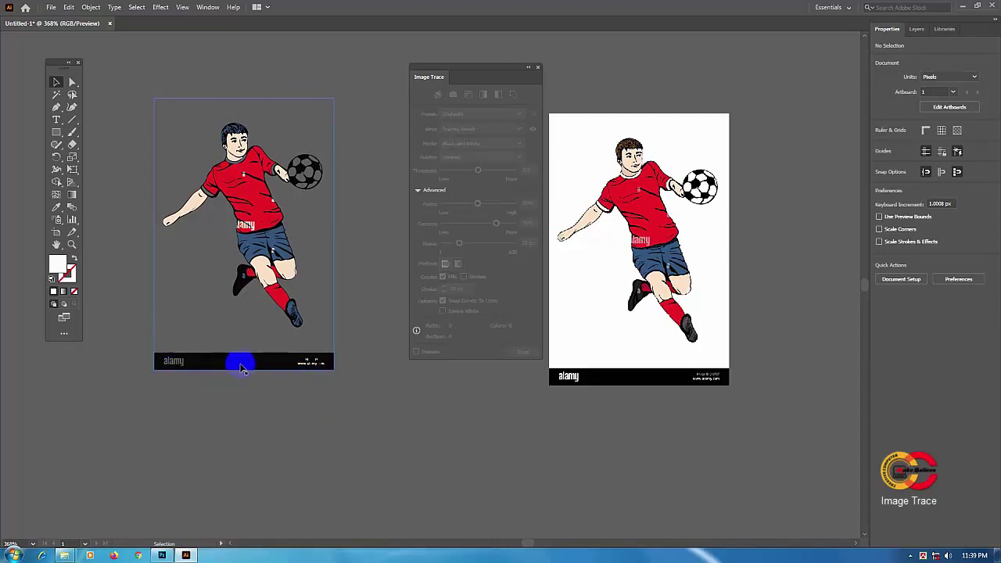
pyautogui.moveTo(251, 209); pyautogui.dragTo(243, 177)
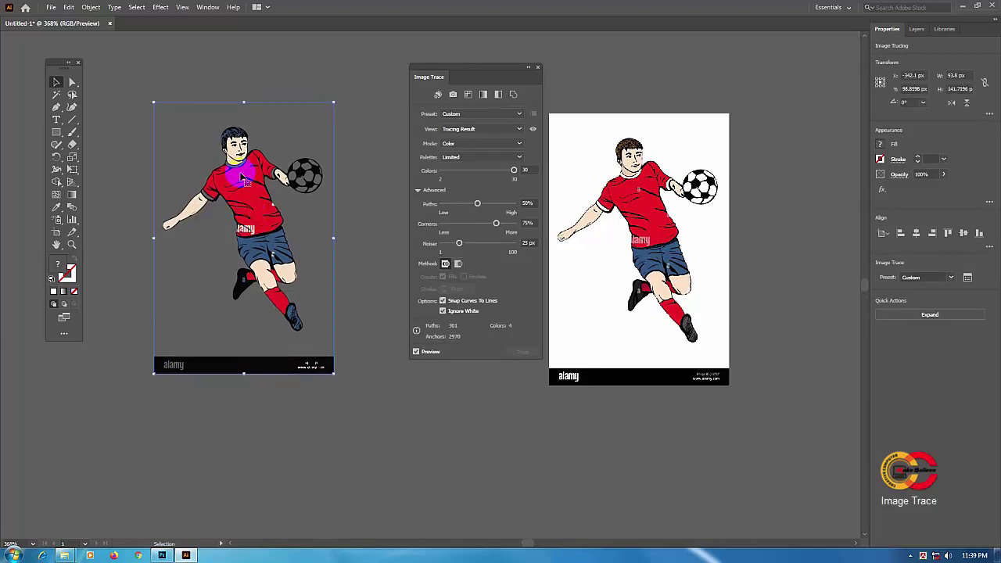
# - Expand the left footballer's trace with Object and Fill checked
pyautogui.click(91, 8)
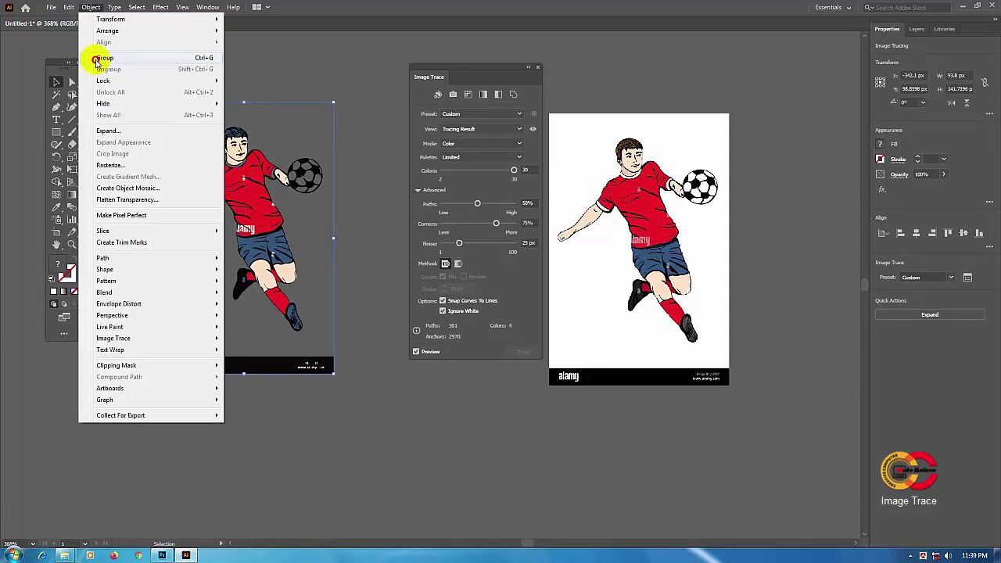
pyautogui.click(118, 132)
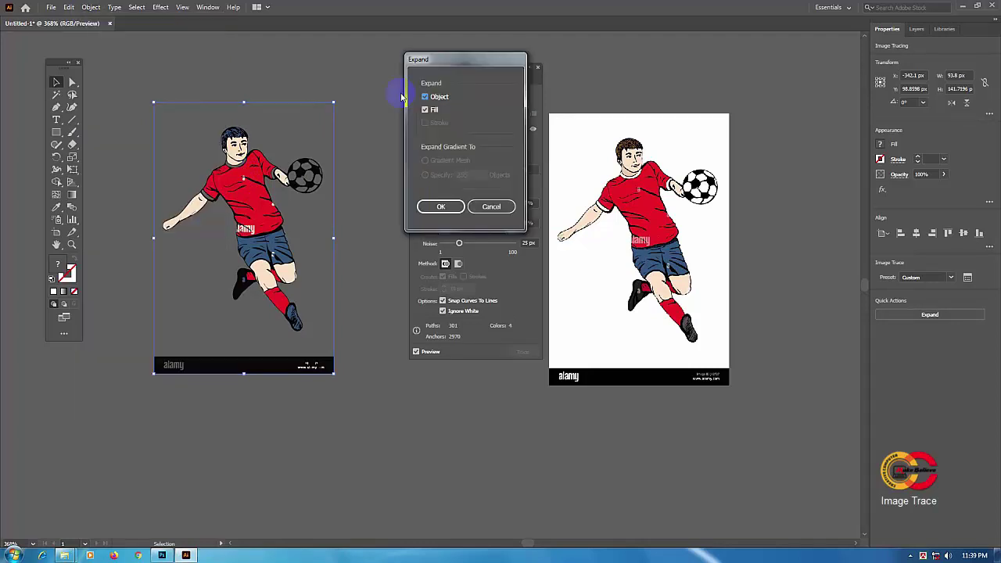
pyautogui.moveTo(453, 58)
pyautogui.mouseDown()
pyautogui.moveTo(406, 66)
pyautogui.moveTo(398, 54)
pyautogui.mouseUp()
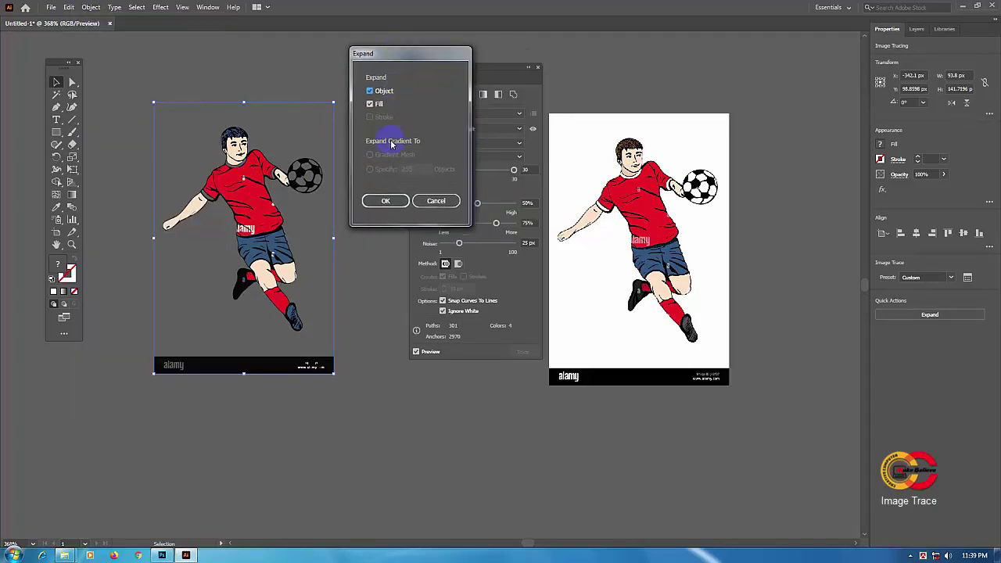
pyautogui.click(384, 201)
pyautogui.click(385, 205)
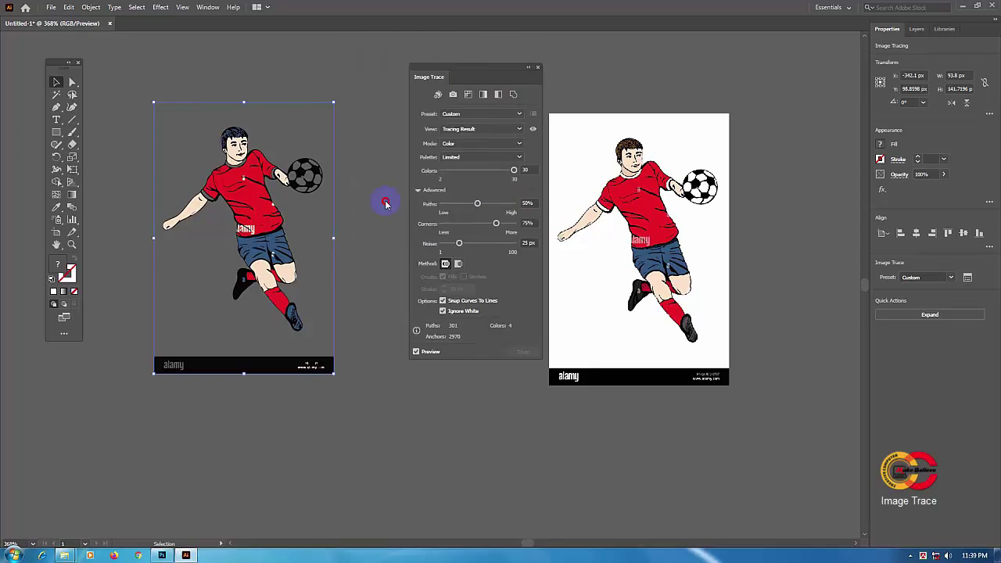
# - Ungroup the expanded left footballer artwork into separate shapes
pyautogui.rightClick(242, 191)
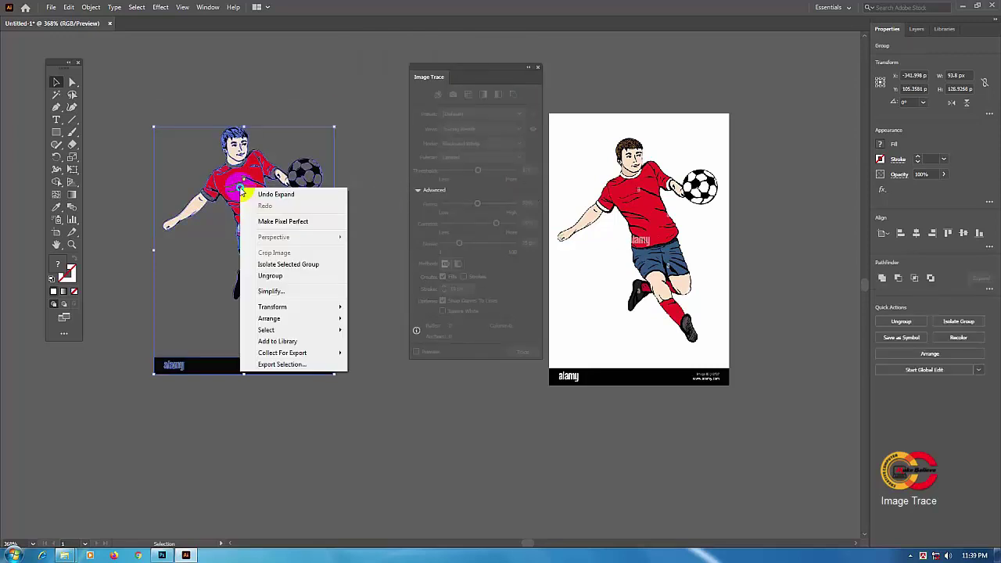
pyautogui.click(270, 277)
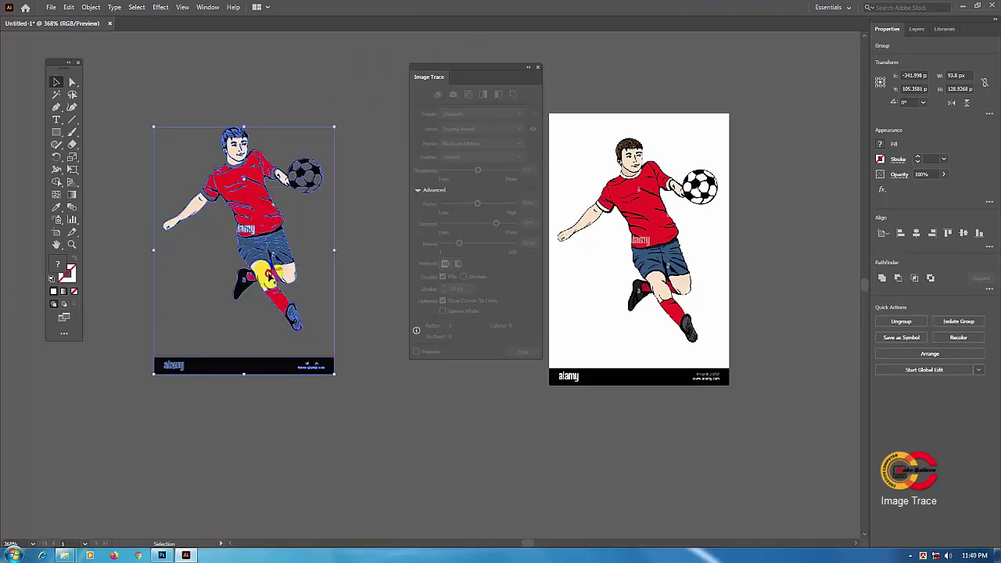
pyautogui.click(362, 228)
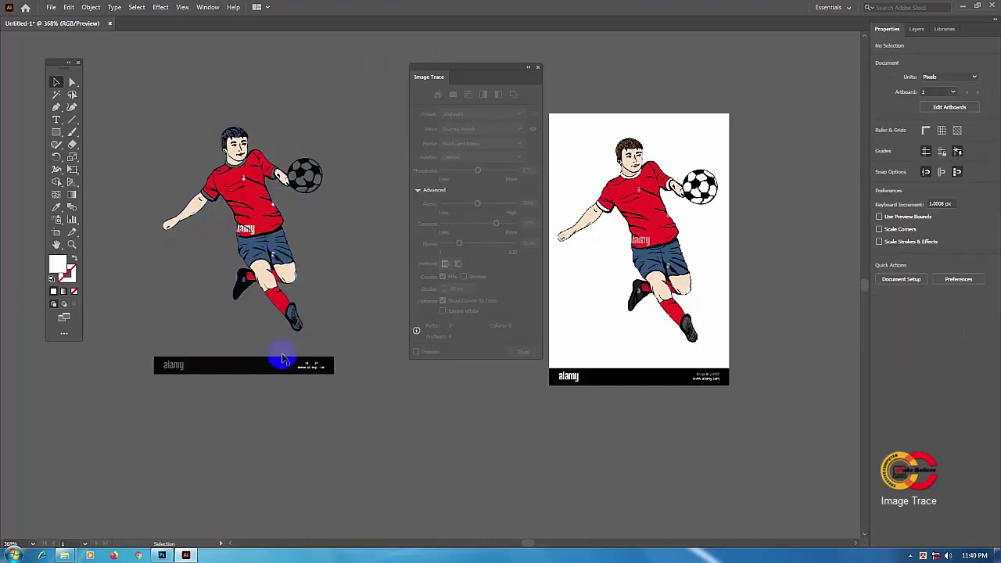
pyautogui.click(264, 202)
pyautogui.click(233, 368)
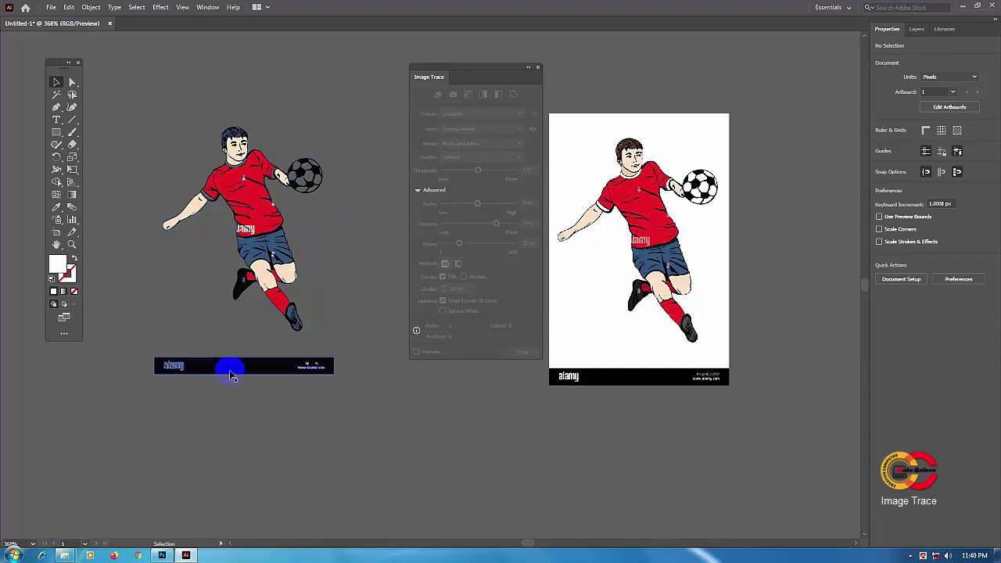
pyautogui.click(253, 366)
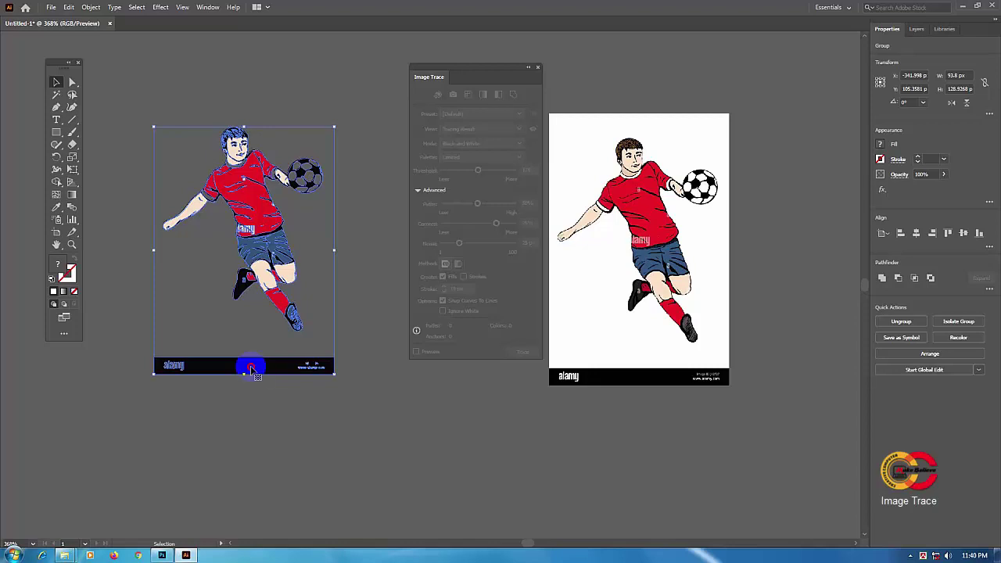
pyautogui.moveTo(252, 368)
pyautogui.mouseDown()
pyautogui.moveTo(237, 367)
pyautogui.moveTo(263, 366)
pyautogui.mouseUp()
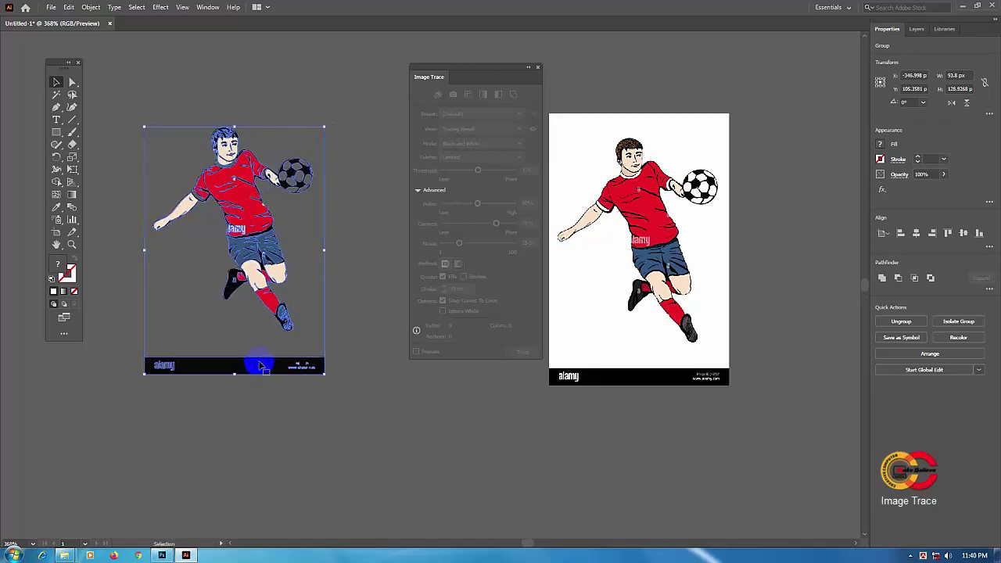
pyautogui.rightClick(238, 190)
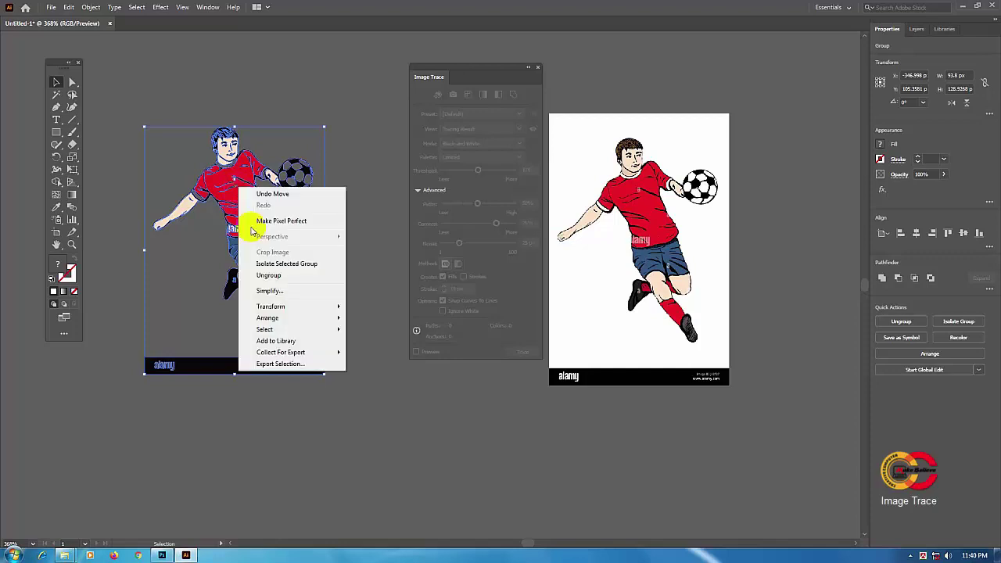
pyautogui.click(283, 278)
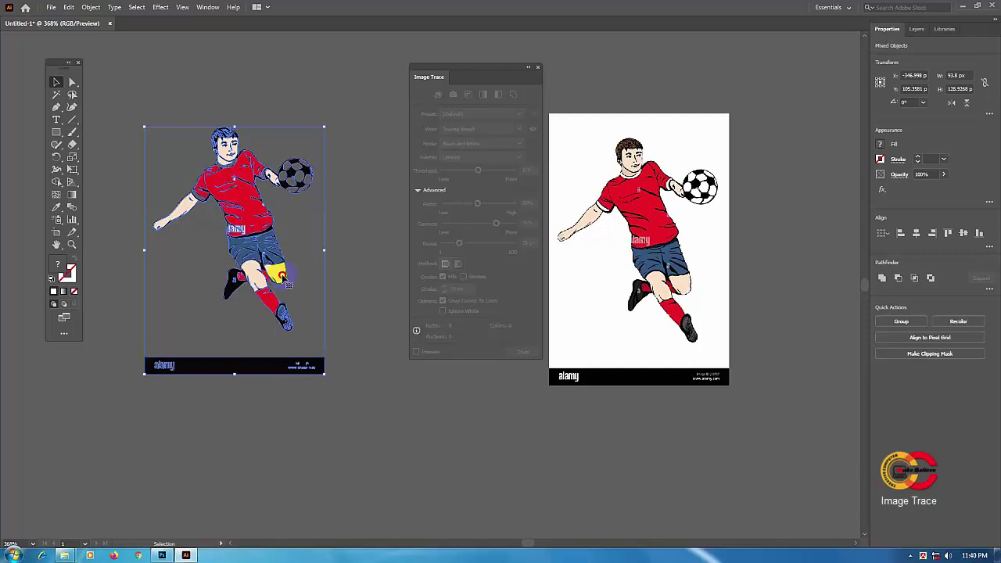
# - Marquee-select the alamy watermark bar beneath the player and delete it
pyautogui.click(350, 318)
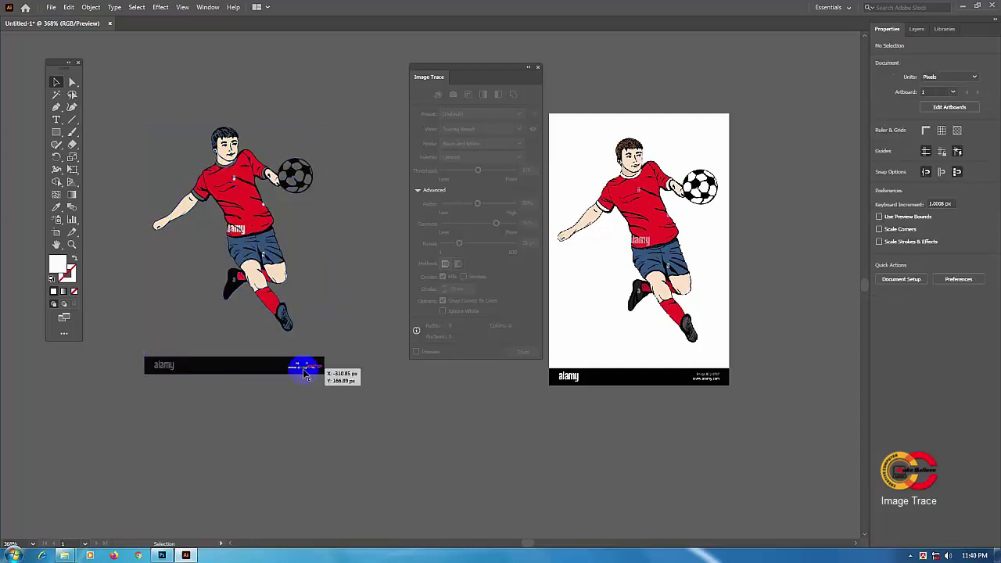
pyautogui.click(304, 368)
pyautogui.moveTo(159, 351); pyautogui.dragTo(280, 367)
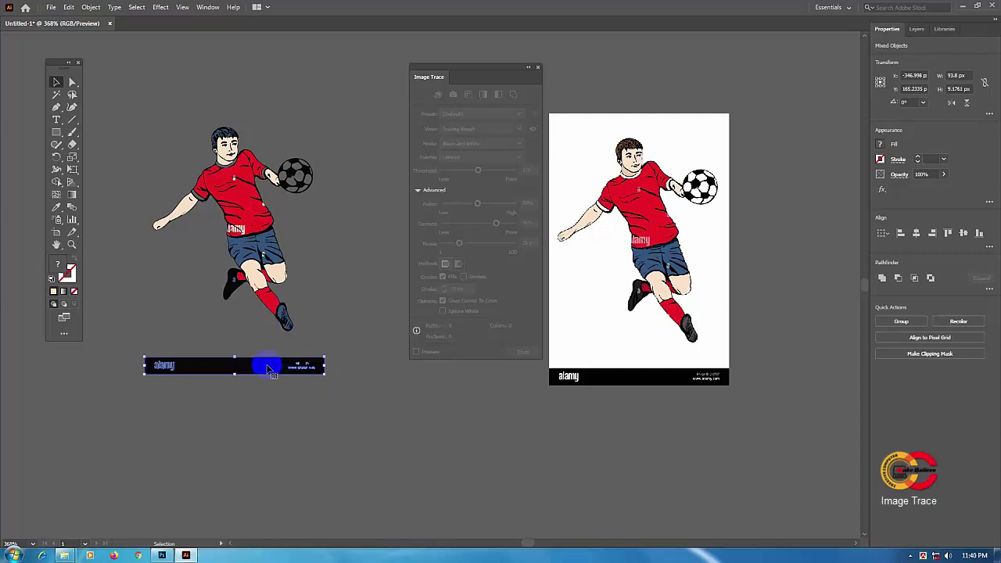
pyautogui.press('Delete')
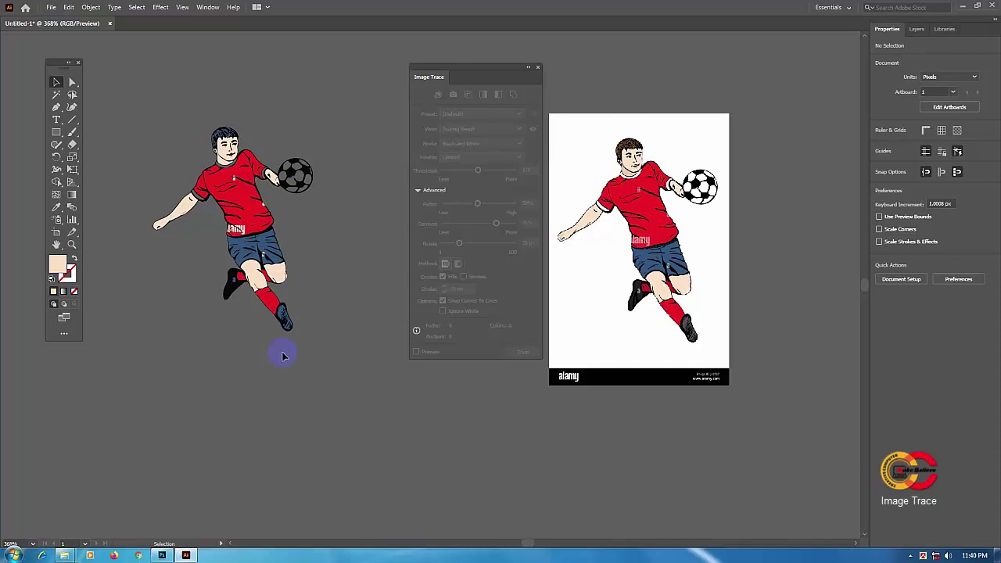
pyautogui.moveTo(470, 68); pyautogui.dragTo(428, 76)
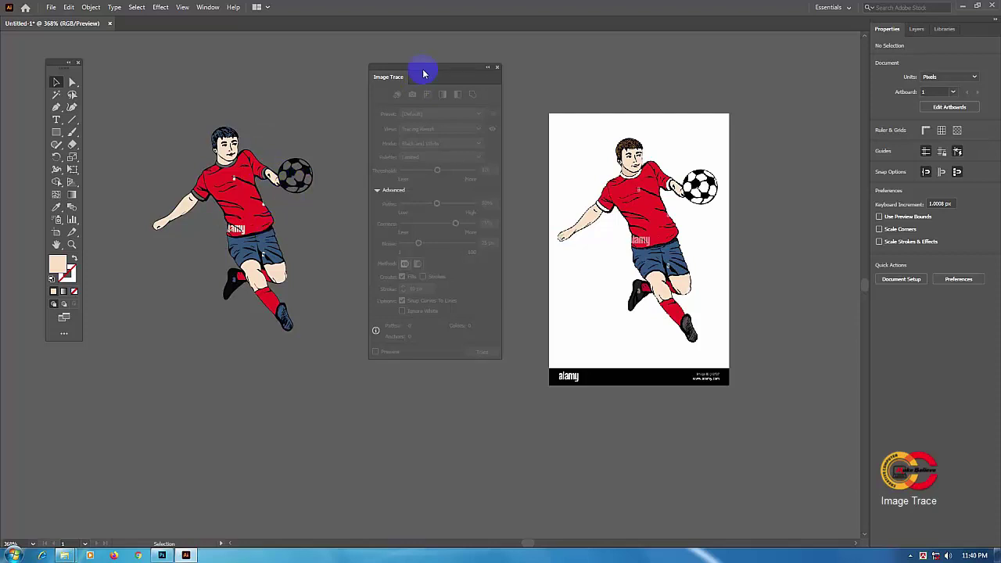
# - Close the Image Trace panel and drag the original footballer photo left toward the traced copy
pyautogui.moveTo(424, 70); pyautogui.dragTo(427, 71)
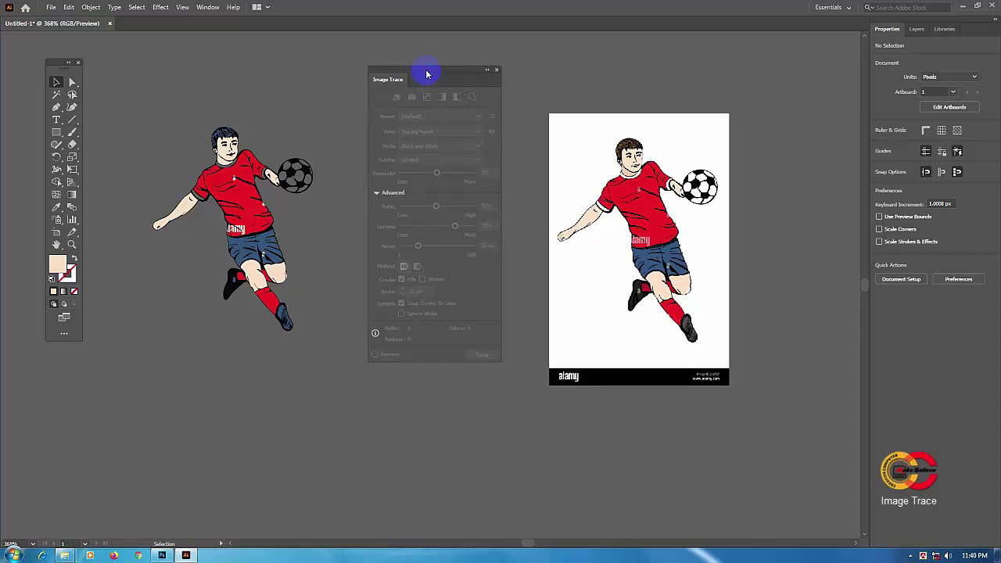
pyautogui.click(496, 70)
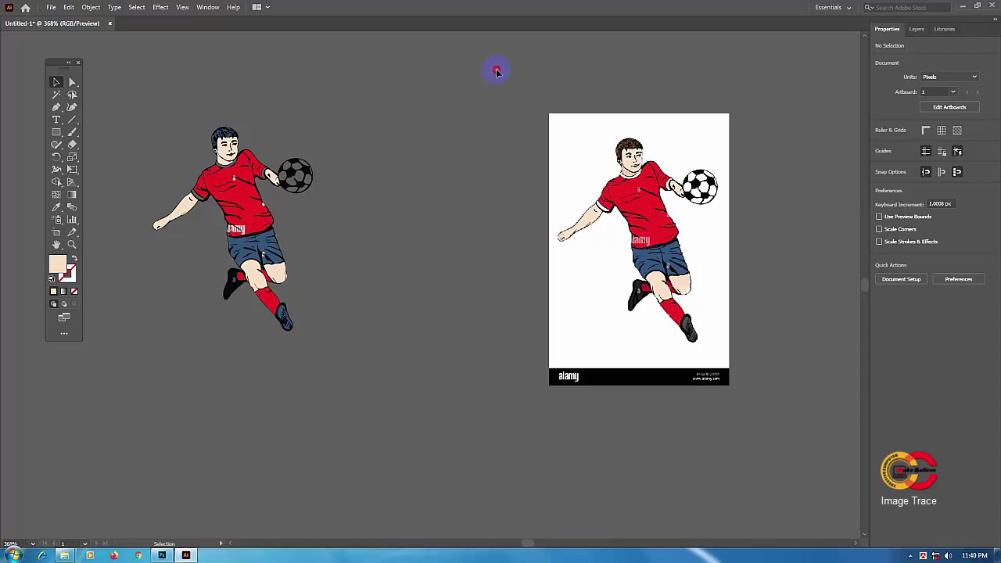
pyautogui.moveTo(617, 179); pyautogui.dragTo(494, 164)
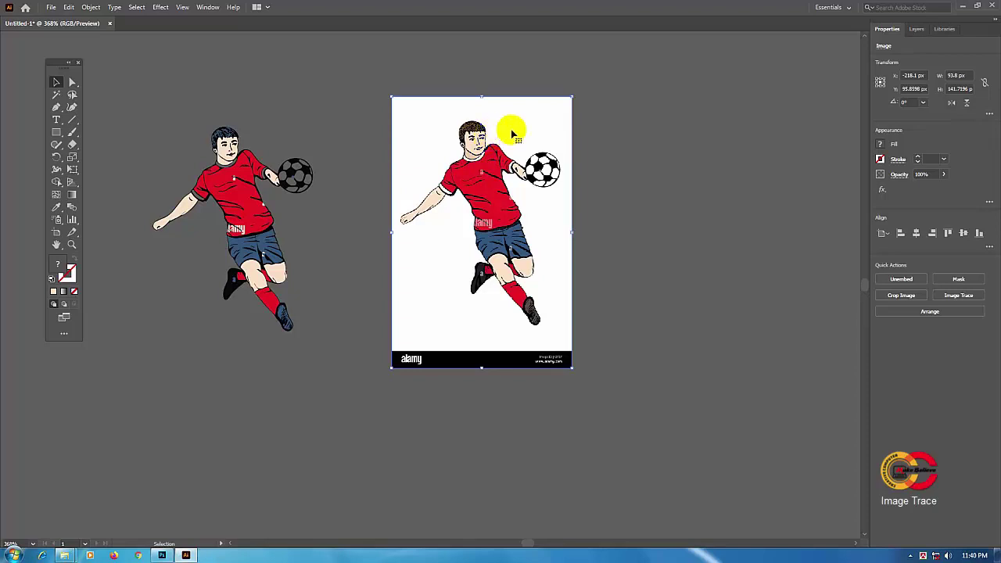
# - Nudge the original footballer photo slightly left, ending at X -226.1 px
pyautogui.press('Left')
pyautogui.press('Up')
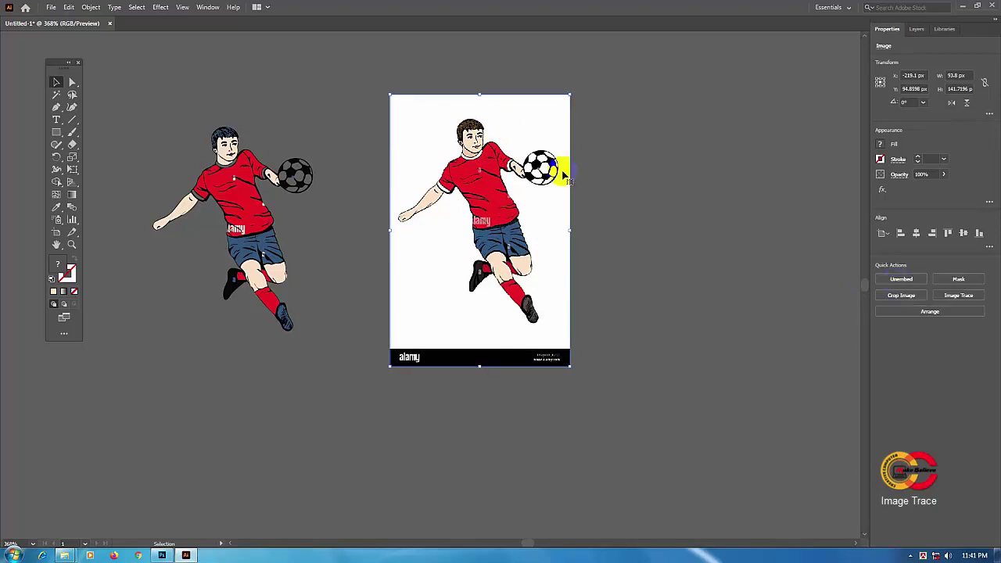
pyautogui.click(898, 282)
pyautogui.click(908, 282)
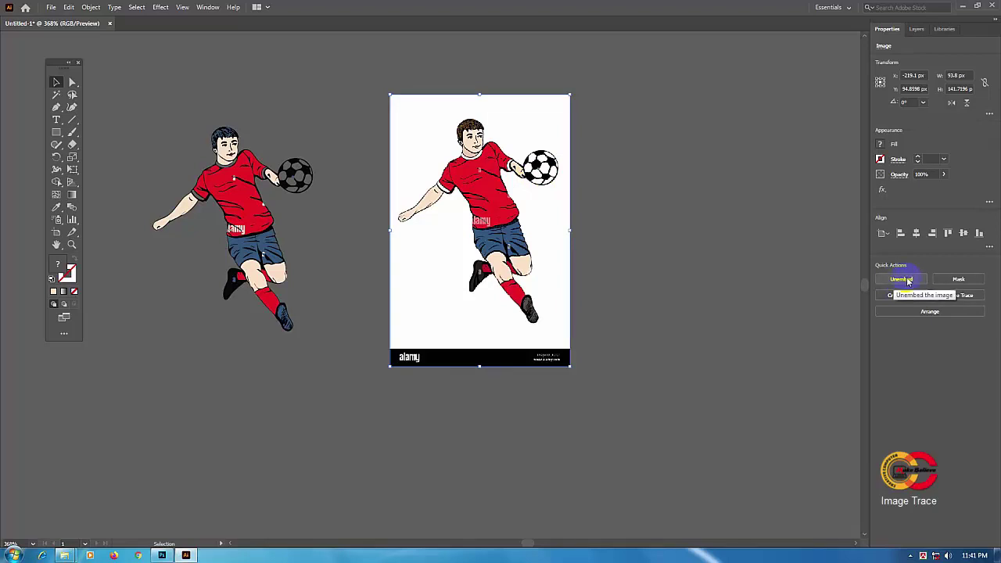
pyautogui.moveTo(503, 143)
pyautogui.mouseDown()
pyautogui.moveTo(504, 154)
pyautogui.moveTo(497, 145)
pyautogui.mouseUp()
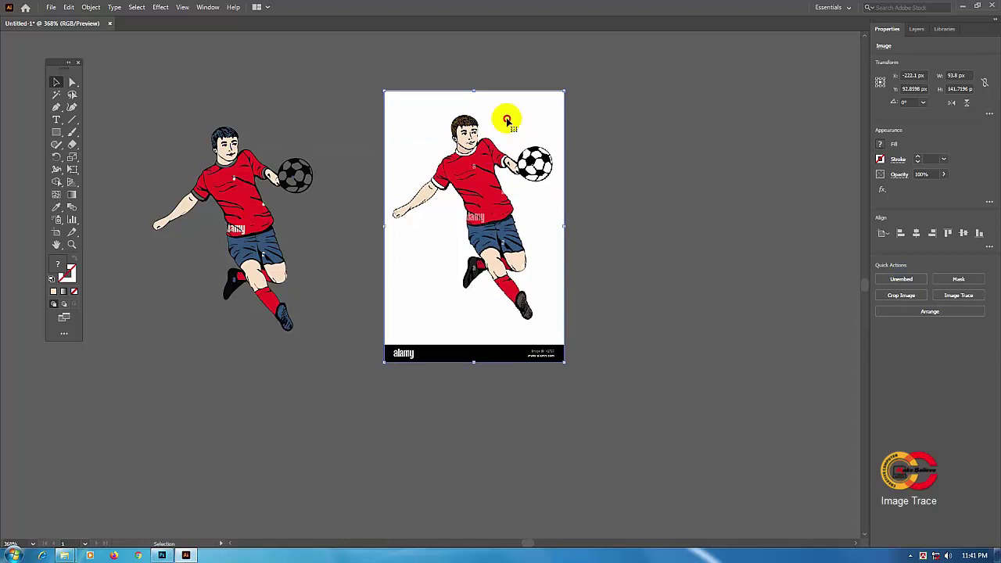
pyautogui.click(486, 148)
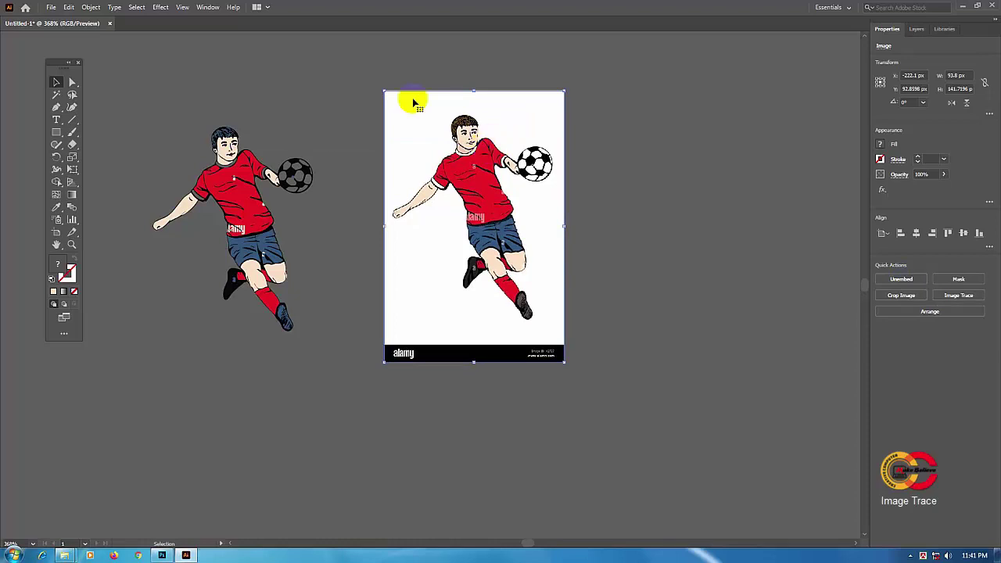
pyautogui.click(513, 291)
pyautogui.click(487, 182)
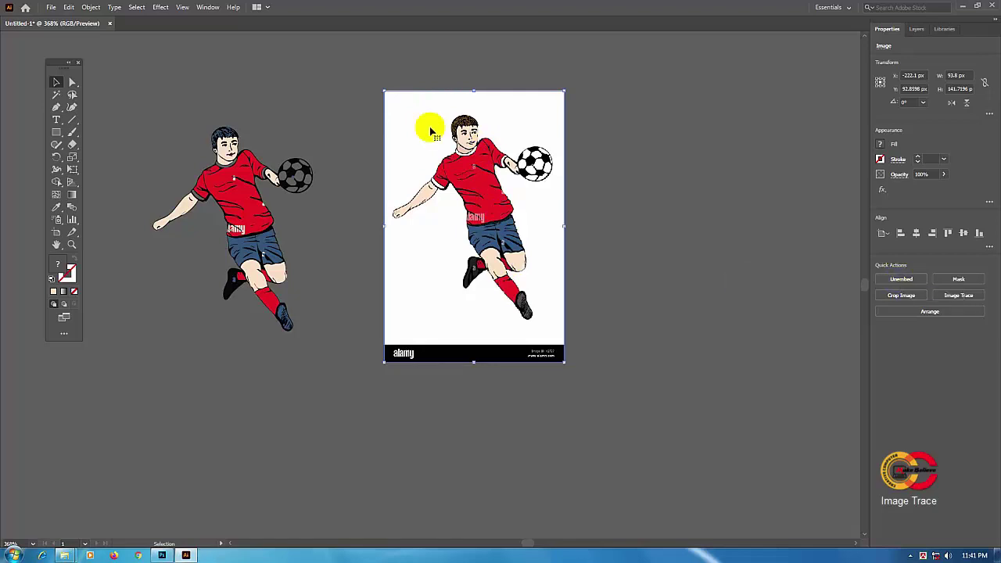
pyautogui.click(492, 205)
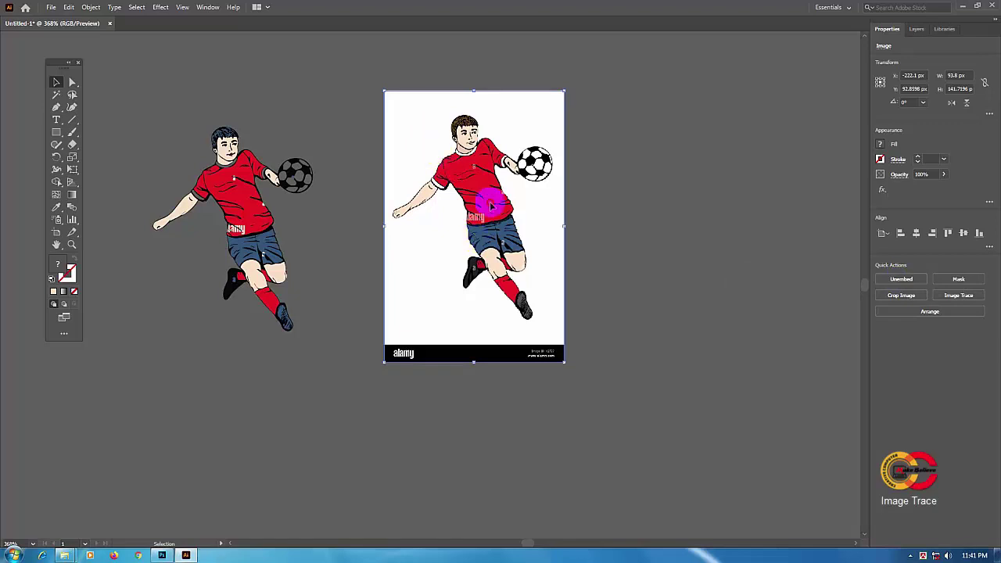
pyautogui.moveTo(492, 205); pyautogui.dragTo(488, 203)
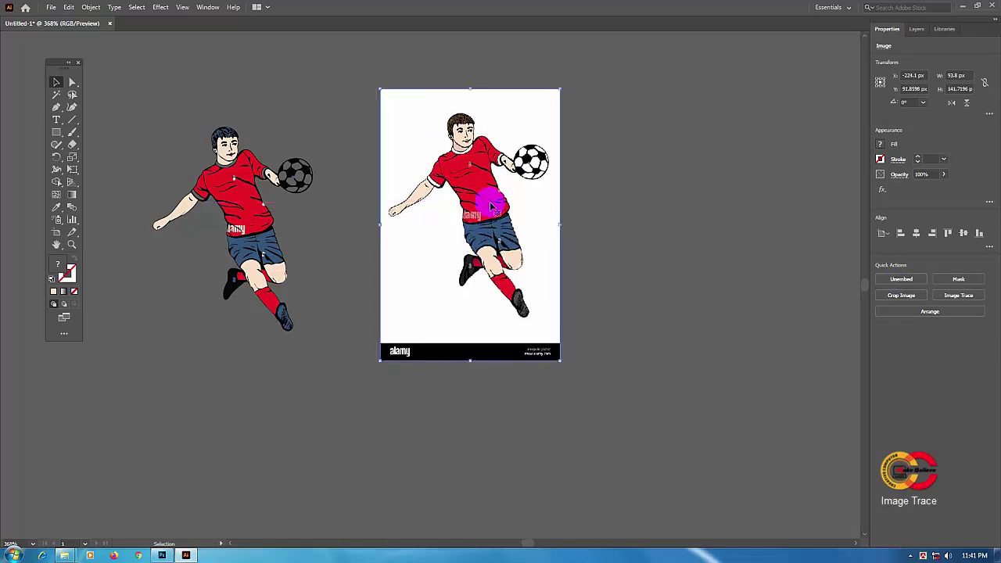
pyautogui.moveTo(491, 205); pyautogui.dragTo(481, 194)
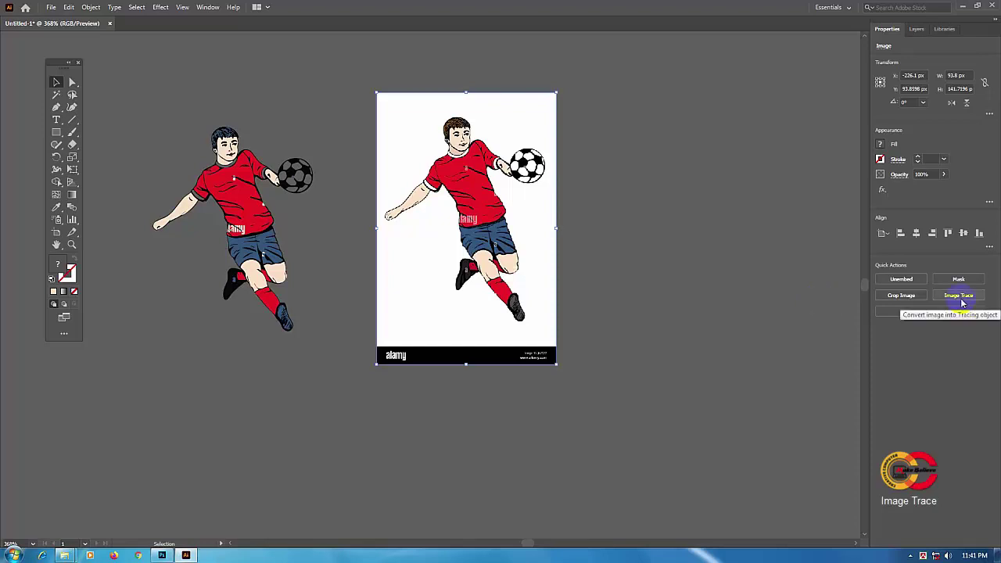
# - Trace the original footballer photo with the 16 Colors preset and shift it slightly
pyautogui.click(955, 298)
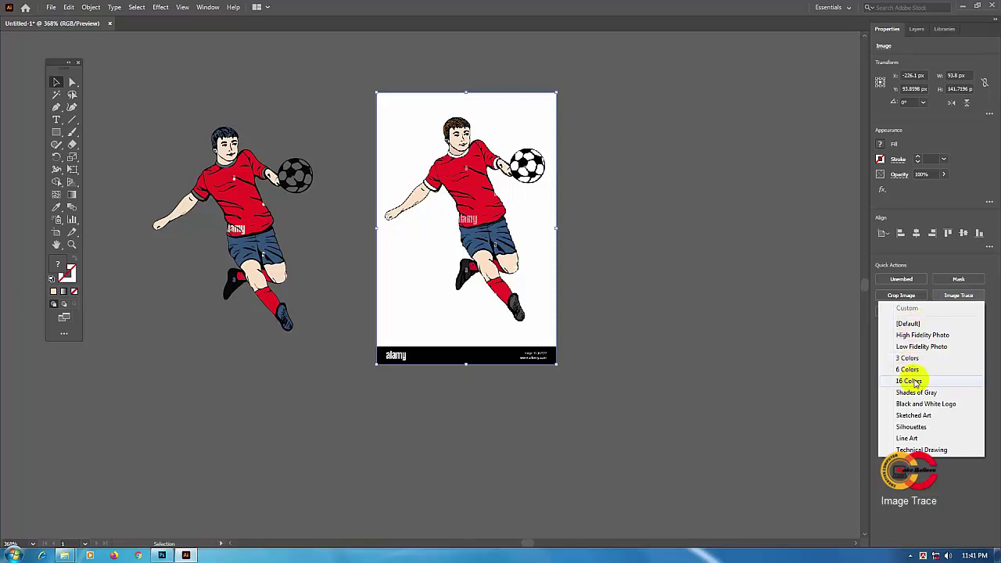
pyautogui.click(915, 382)
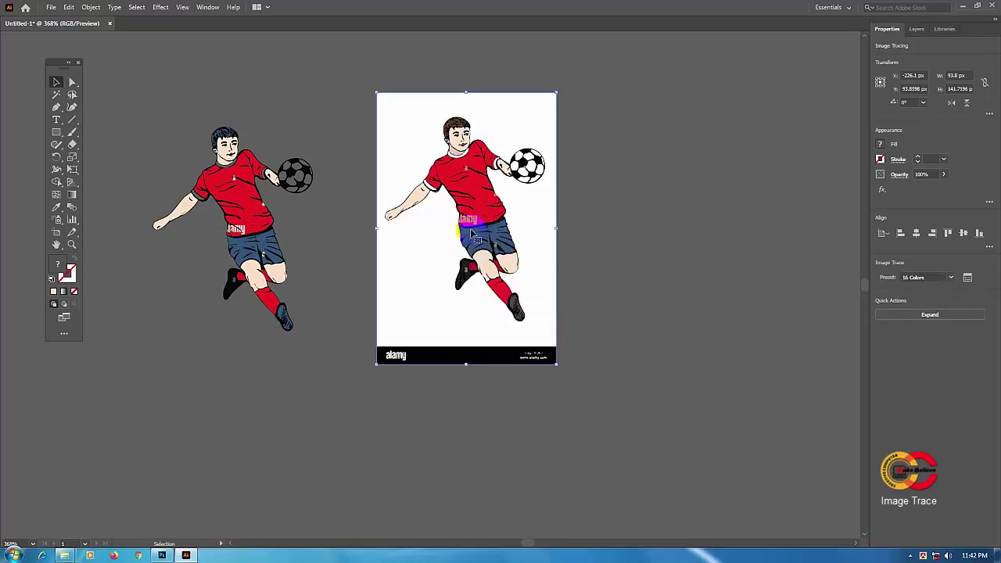
pyautogui.click(475, 164)
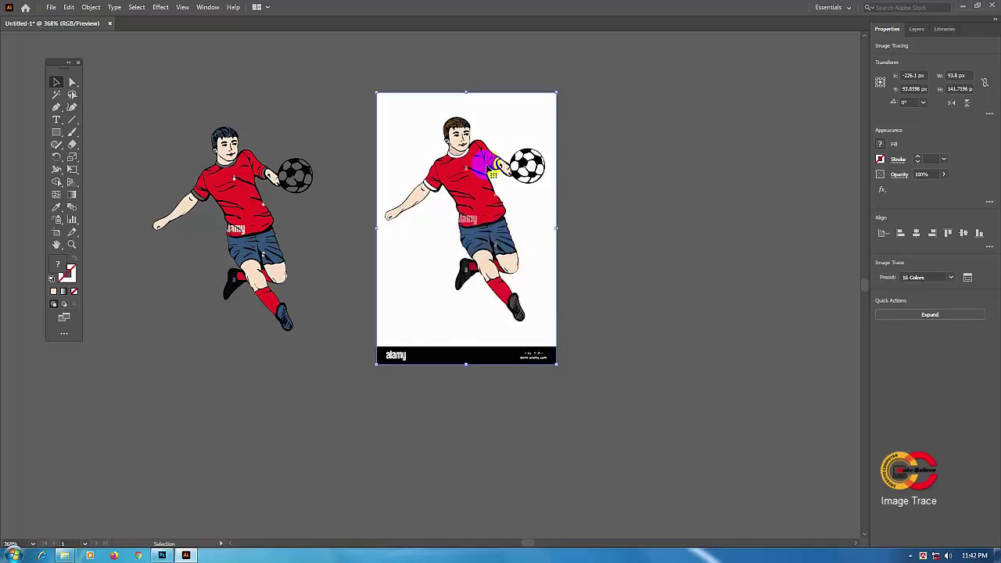
pyautogui.moveTo(480, 174)
pyautogui.mouseDown()
pyautogui.moveTo(489, 163)
pyautogui.moveTo(492, 188)
pyautogui.moveTo(482, 181)
pyautogui.mouseUp()
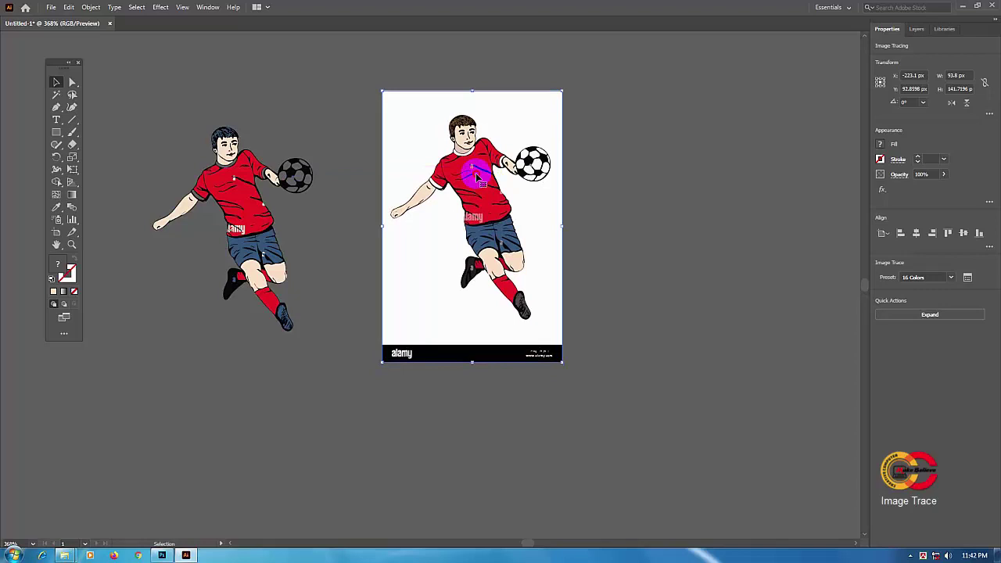
# - Expand the 16-colour tracing into editable paths
pyautogui.click(89, 8)
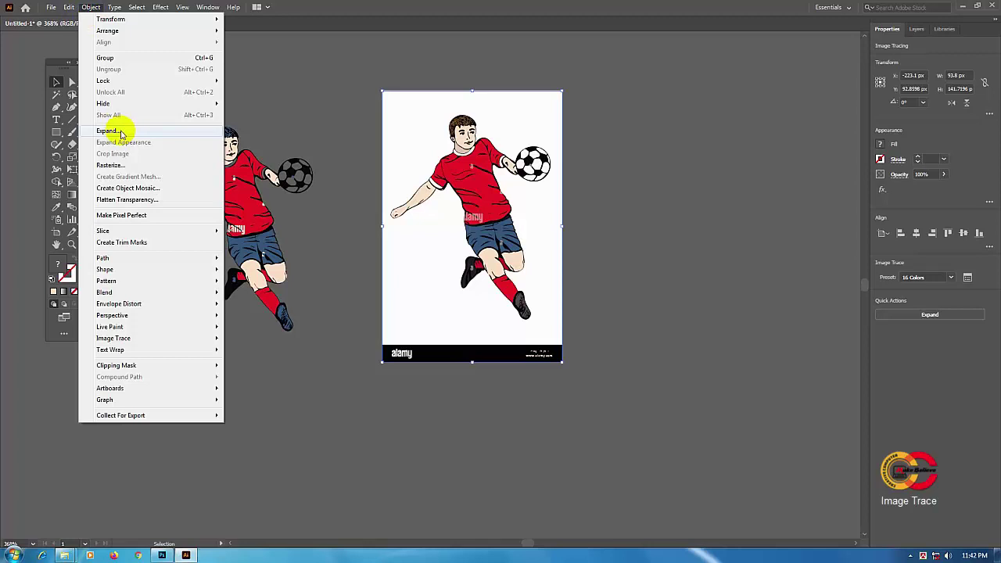
pyautogui.click(120, 133)
pyautogui.moveTo(386, 56); pyautogui.dragTo(395, 63)
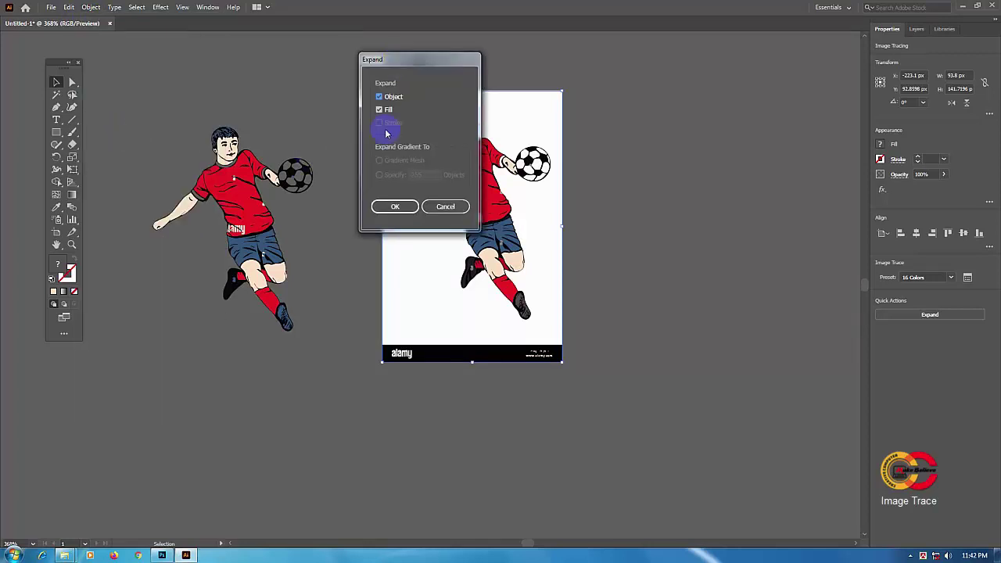
pyautogui.click(397, 206)
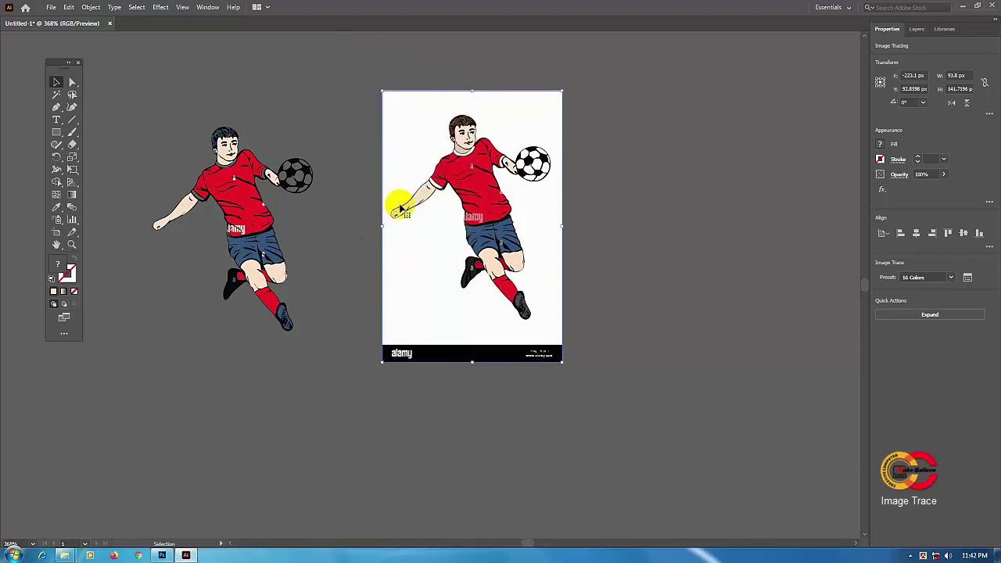
# - Ungroup the expanded artwork and nudge it into place at X -222.1 px
pyautogui.click(465, 160)
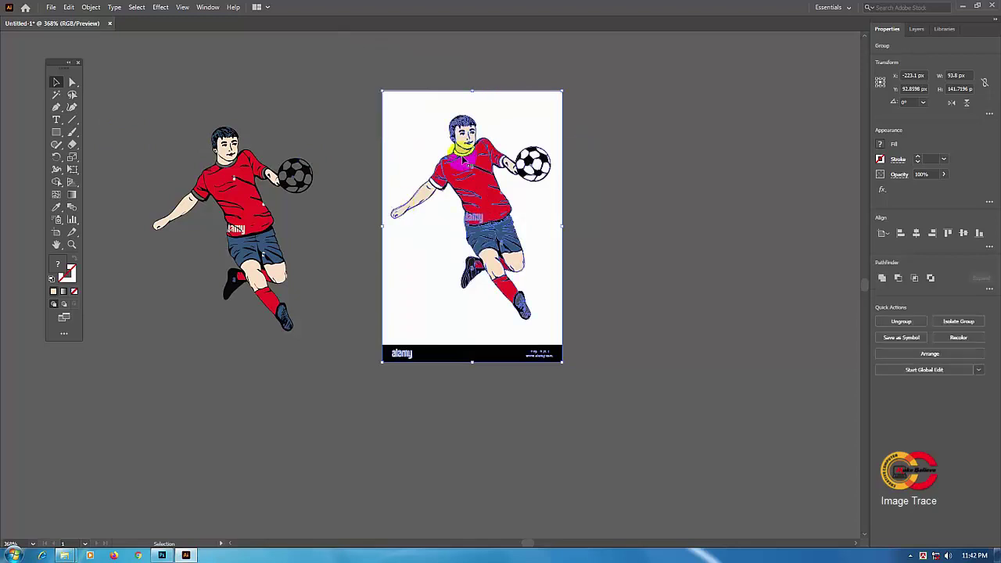
pyautogui.rightClick(468, 159)
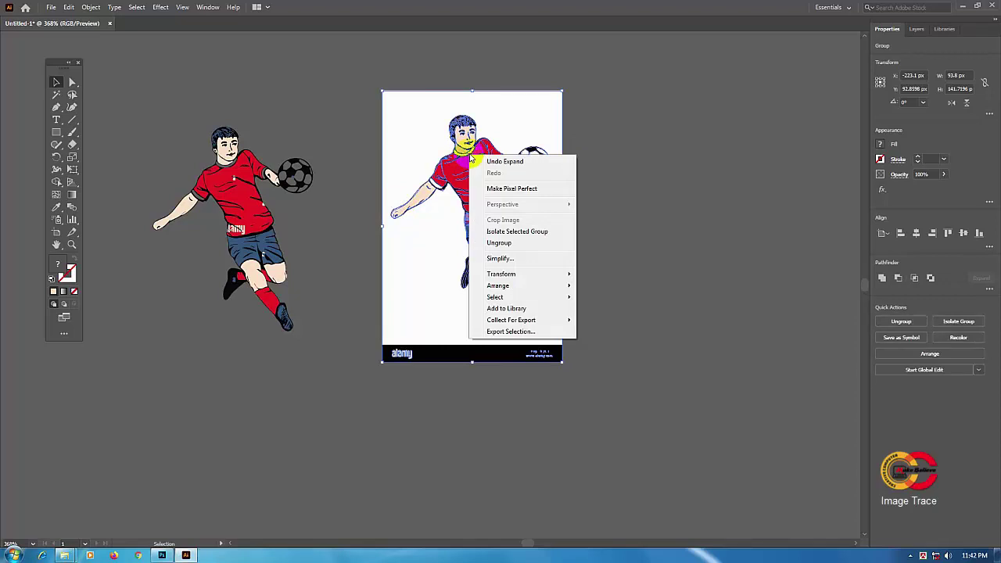
pyautogui.click(516, 243)
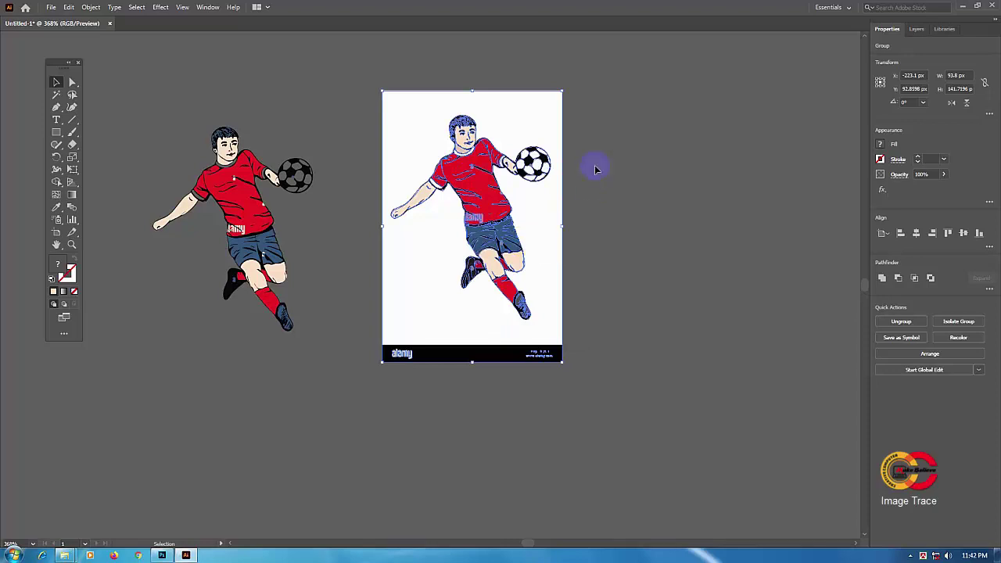
pyautogui.moveTo(595, 169); pyautogui.dragTo(548, 180)
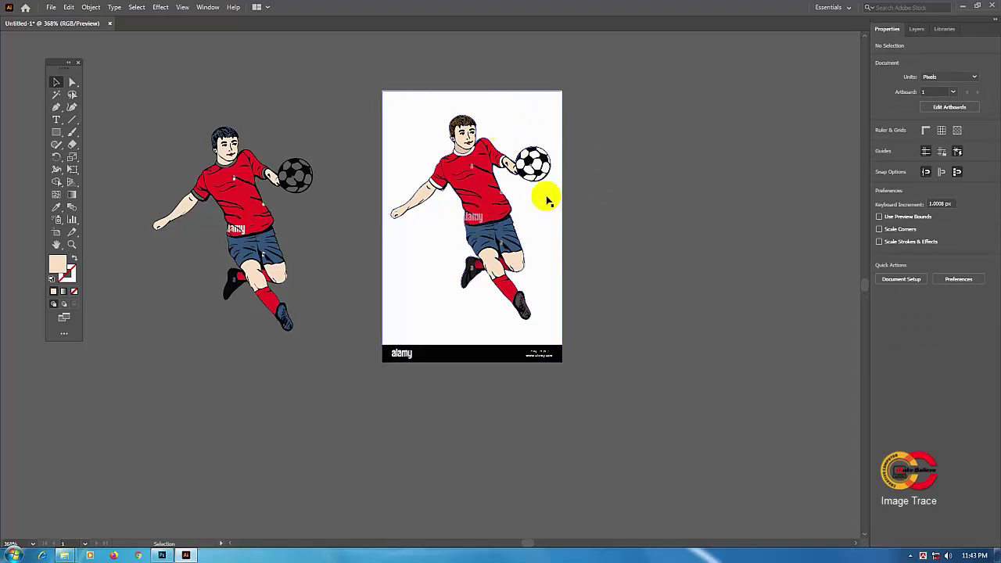
pyautogui.moveTo(548, 201)
pyautogui.mouseDown()
pyautogui.moveTo(576, 217)
pyautogui.moveTo(501, 202)
pyautogui.mouseUp()
pyautogui.moveTo(499, 201); pyautogui.dragTo(492, 202)
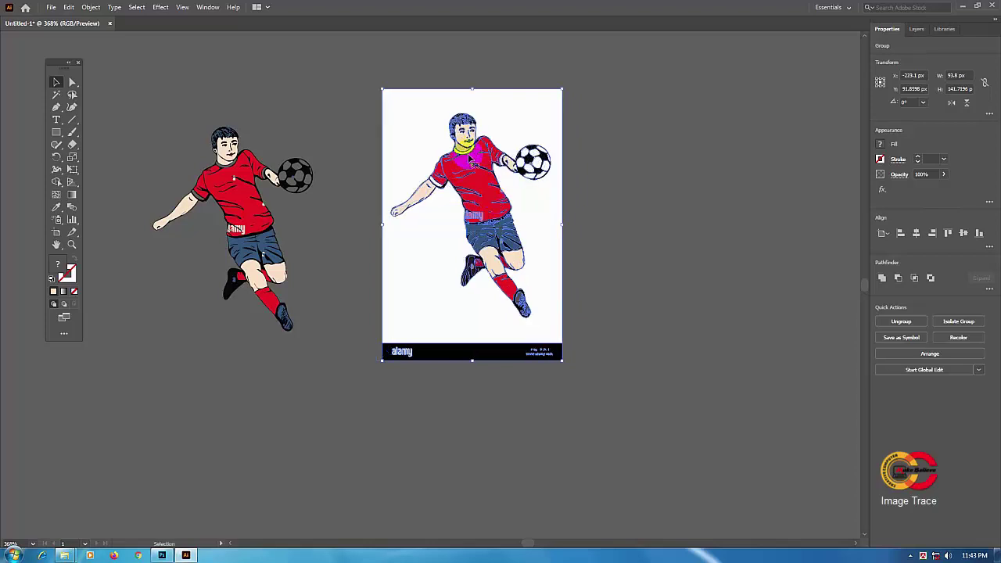
pyautogui.press('Up')
pyautogui.press('Right')
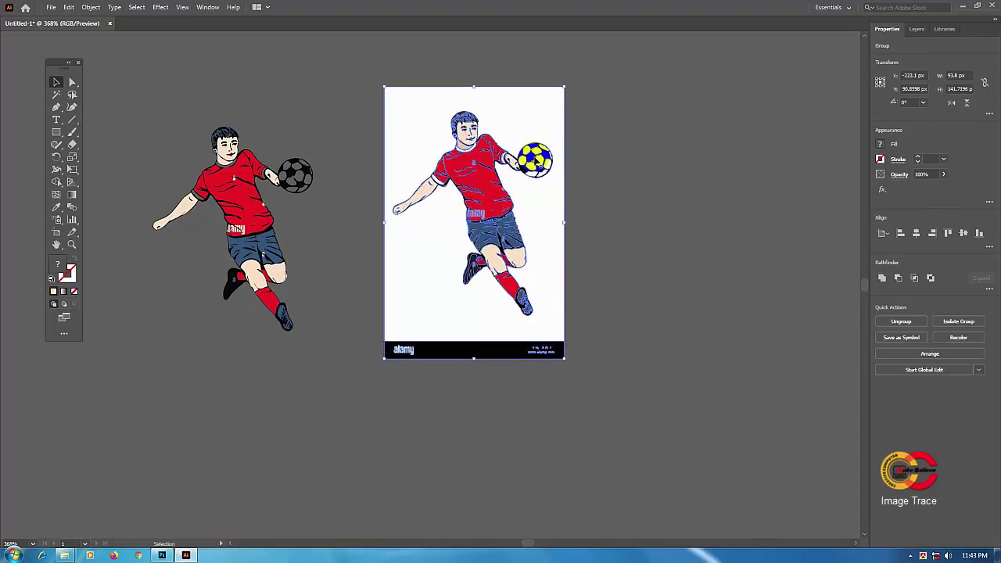
# - Ungroup the right traced artwork and delete its white background compound path
pyautogui.rightClick(472, 163)
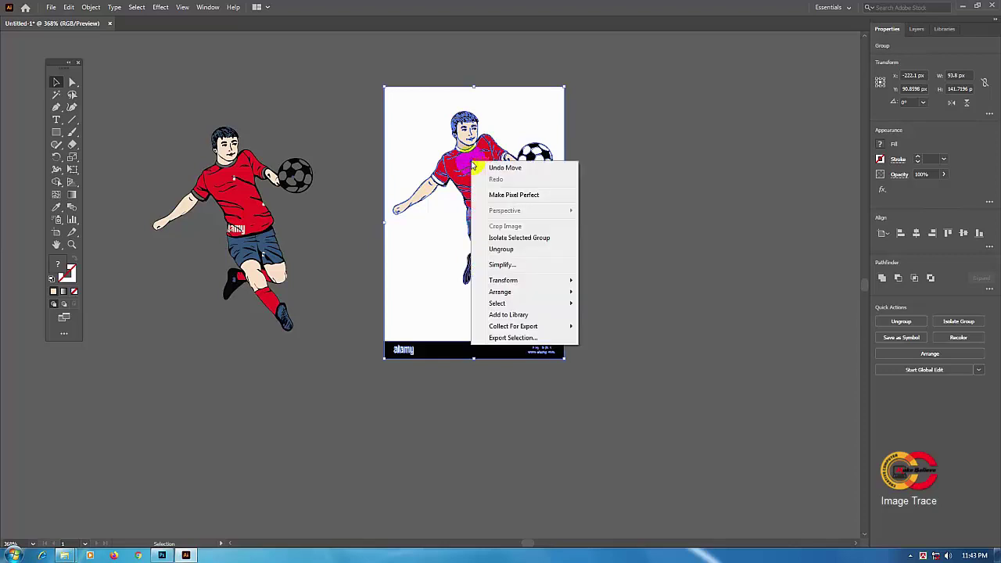
pyautogui.click(494, 251)
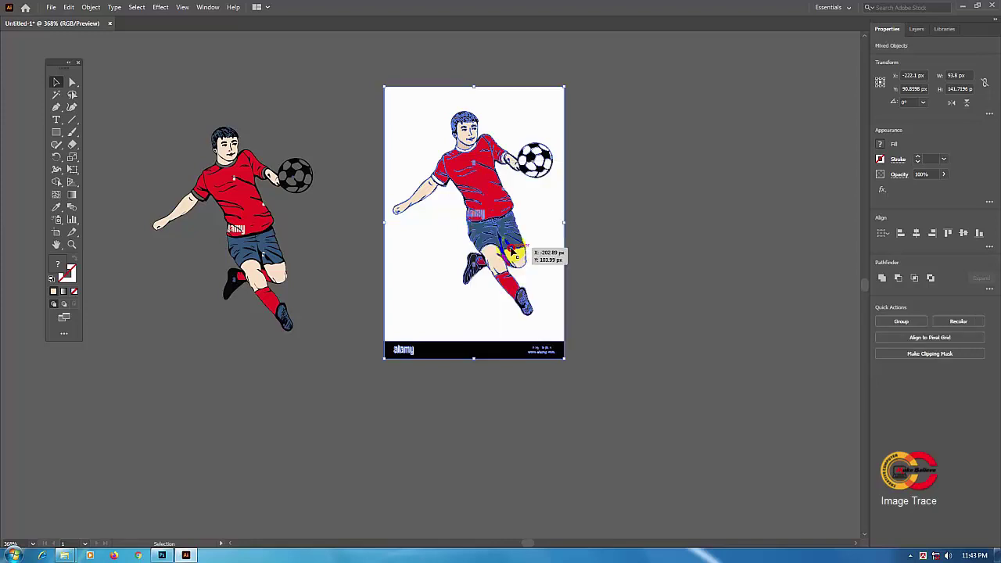
pyautogui.click(615, 178)
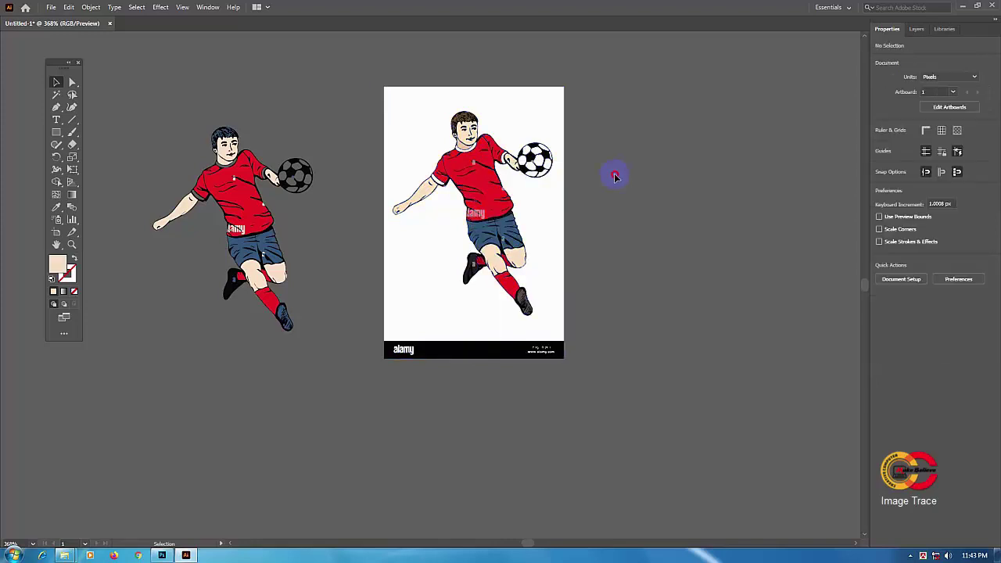
pyautogui.click(547, 218)
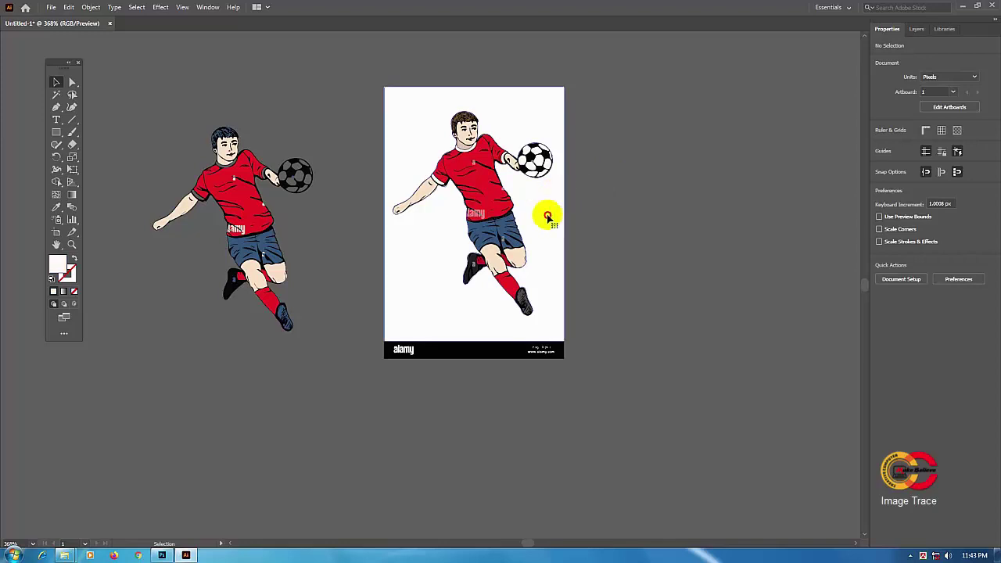
pyautogui.click(547, 218)
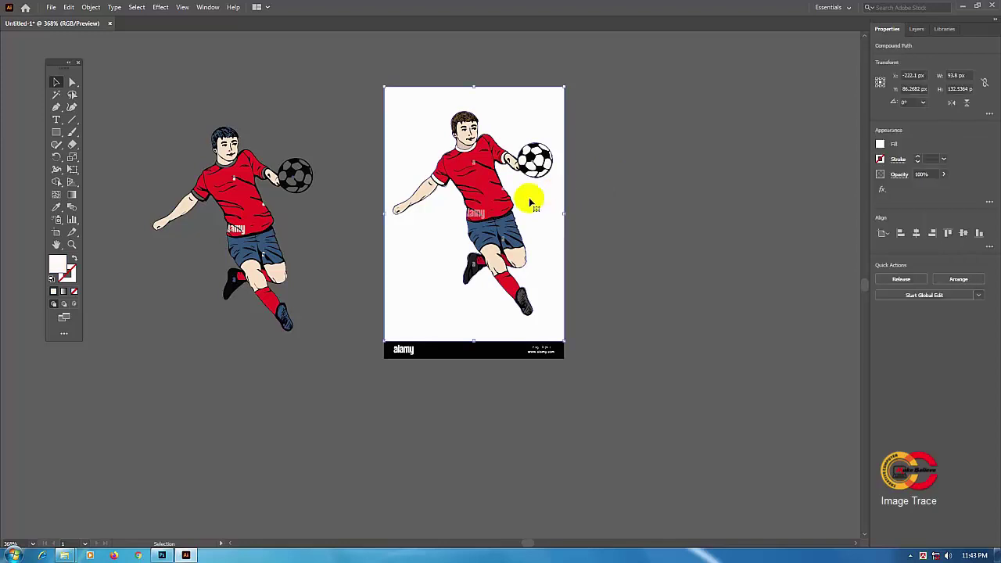
pyautogui.moveTo(529, 198)
pyautogui.mouseDown()
pyautogui.moveTo(726, 201)
pyautogui.moveTo(621, 135)
pyautogui.mouseUp()
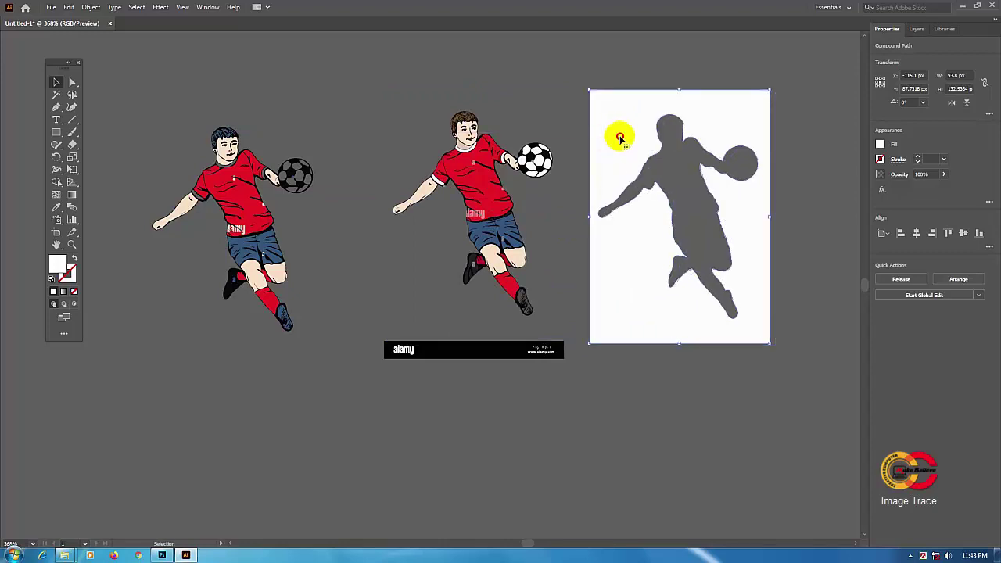
pyautogui.press('Down')
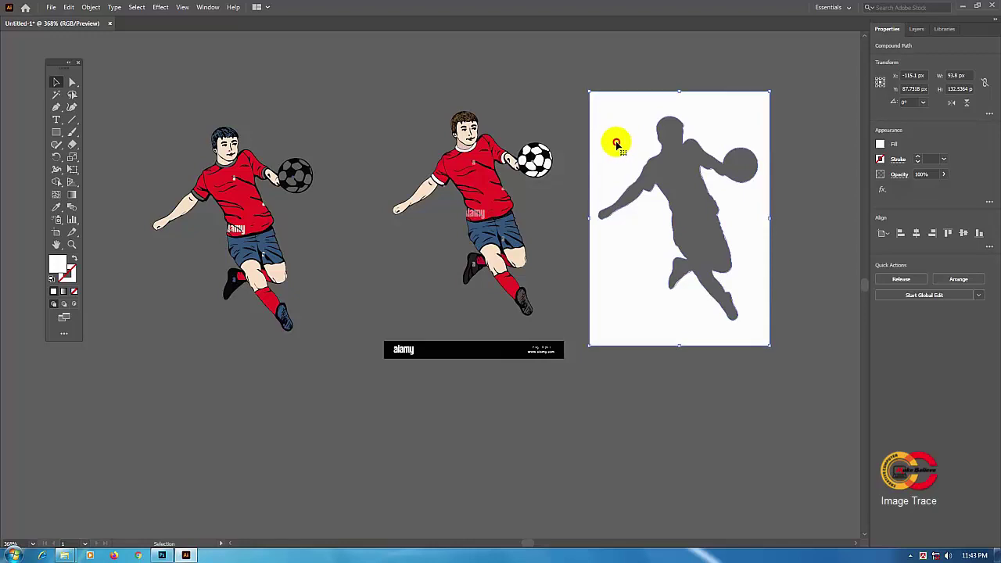
pyautogui.press('Down')
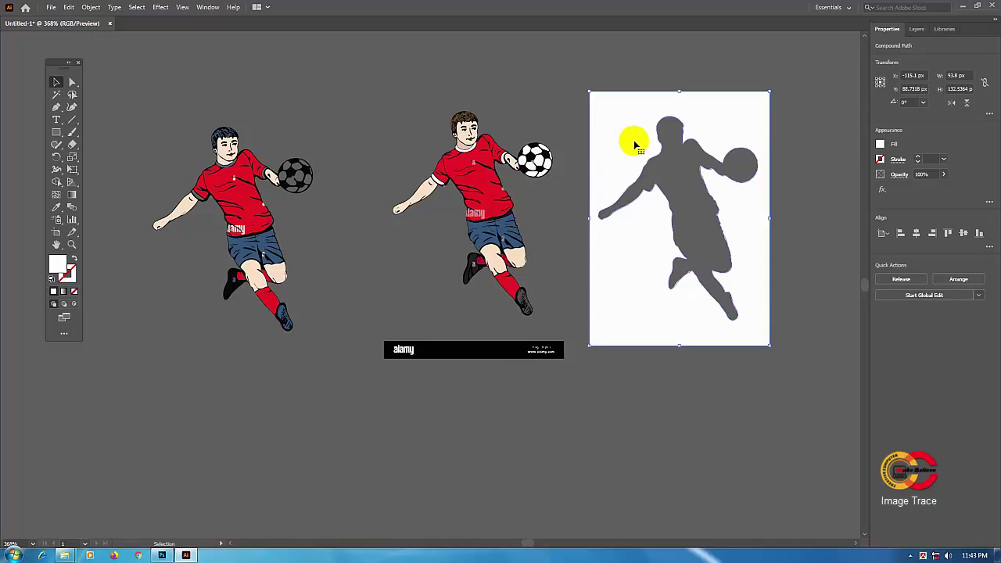
pyautogui.press('Delete')
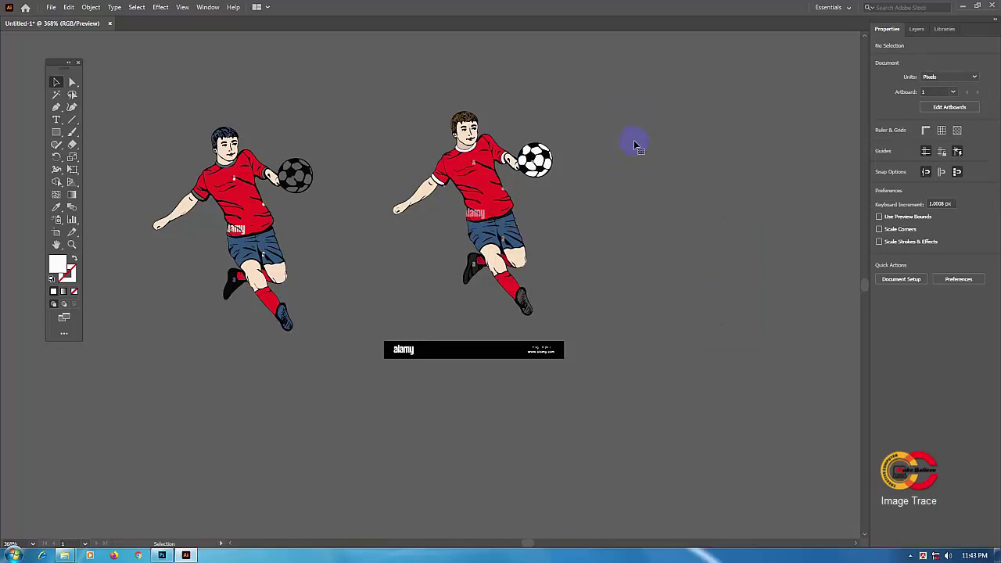
# - Delete the black alamy watermark banner and the leftover watermark text pieces beneath it
pyautogui.click(433, 355)
pyautogui.click(431, 356)
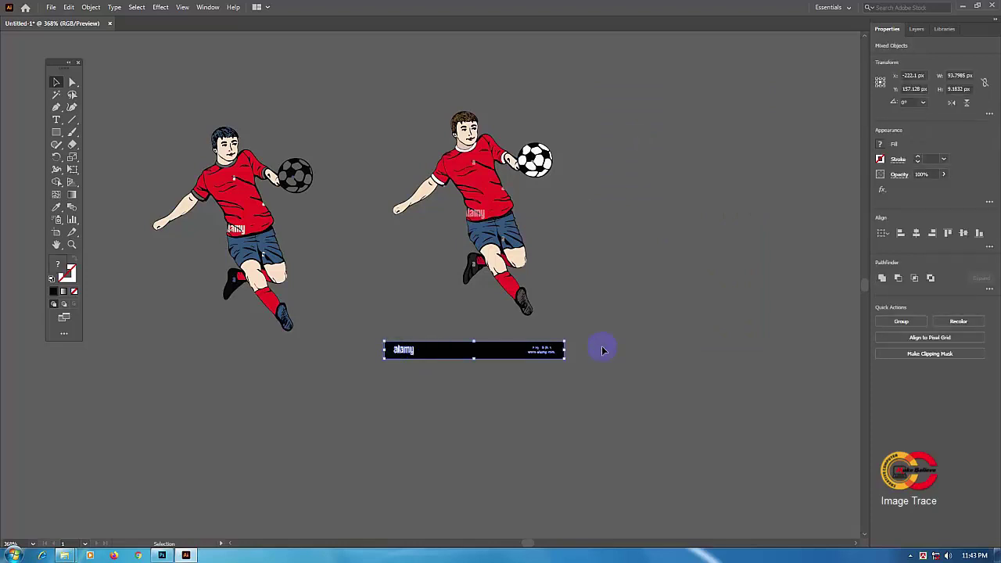
pyautogui.press('Delete')
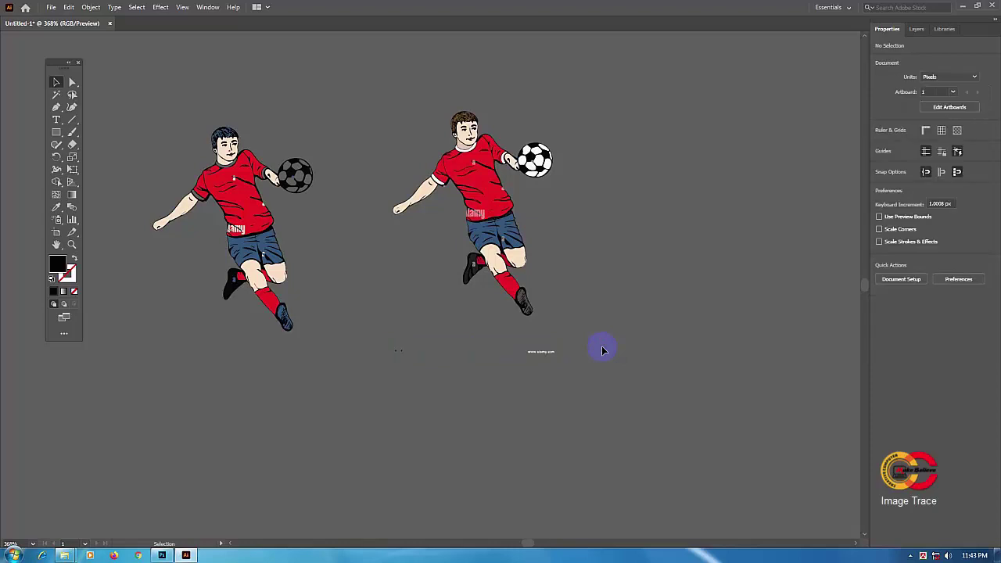
pyautogui.moveTo(452, 336)
pyautogui.mouseDown()
pyautogui.moveTo(471, 344)
pyautogui.moveTo(389, 342)
pyautogui.moveTo(548, 356)
pyautogui.mouseUp()
pyautogui.press('Delete')
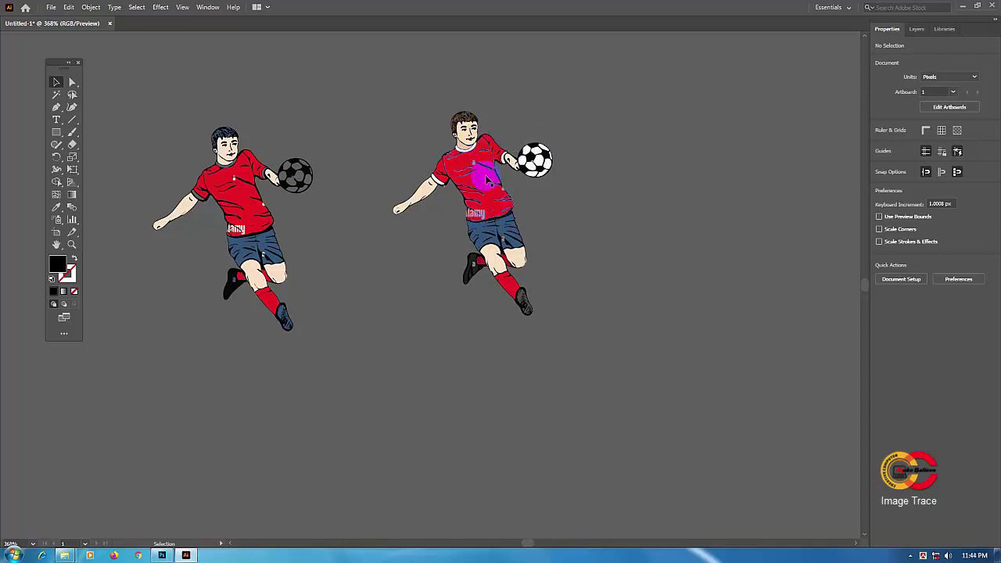
# - Recolour the right footballer's red shirt to orange through the Fill Color Picker
pyautogui.moveTo(487, 180)
pyautogui.mouseDown()
pyautogui.moveTo(482, 148)
pyautogui.moveTo(474, 179)
pyautogui.mouseUp()
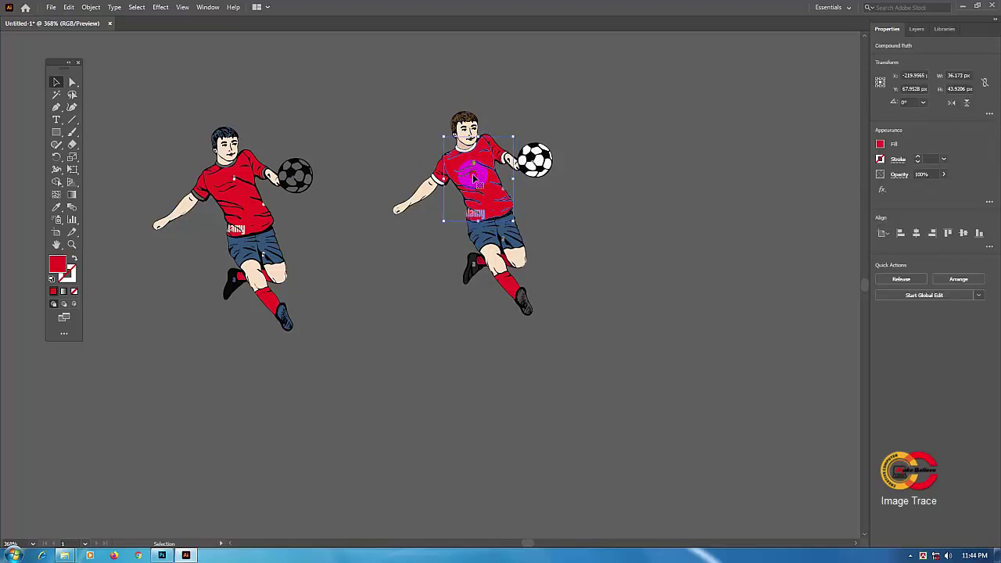
pyautogui.hotkey('ctrl', 'shift', 'a')
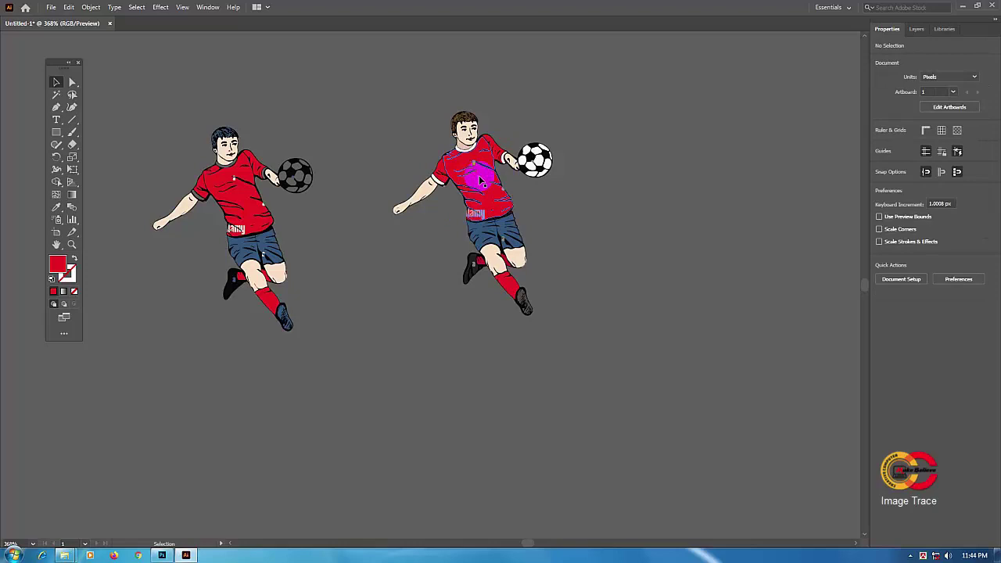
pyautogui.click(477, 178)
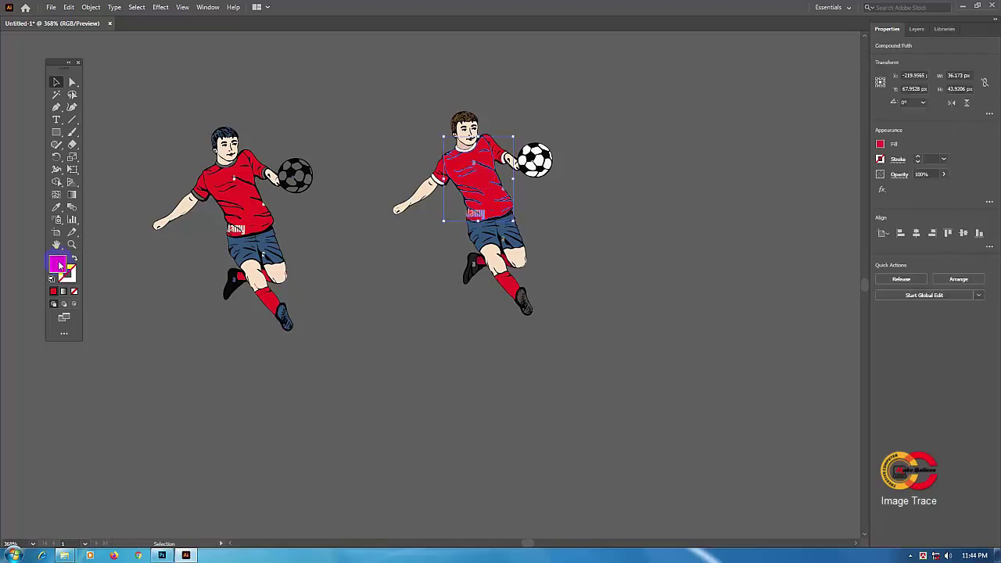
pyautogui.doubleClick(60, 266)
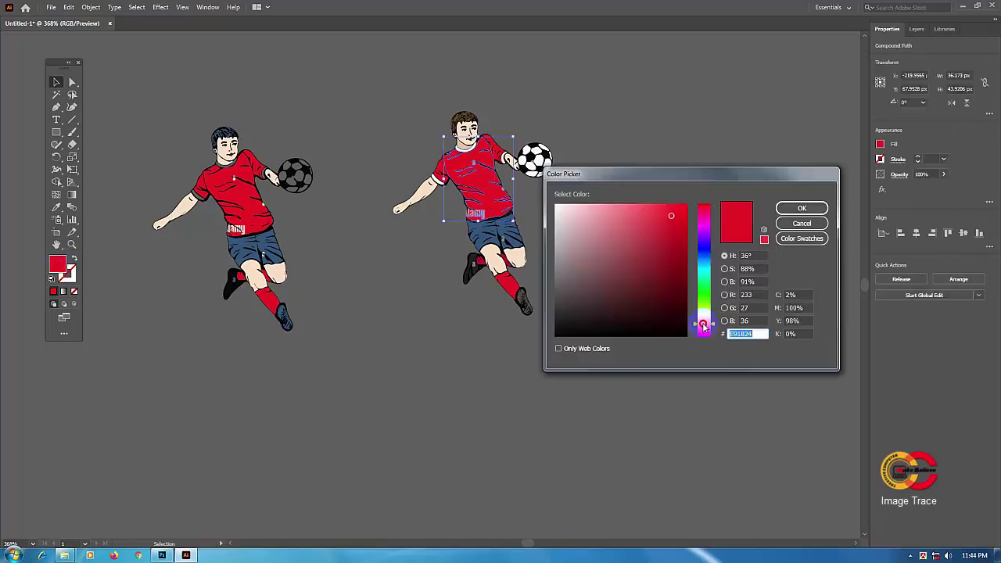
pyautogui.click(704, 324)
pyautogui.click(795, 209)
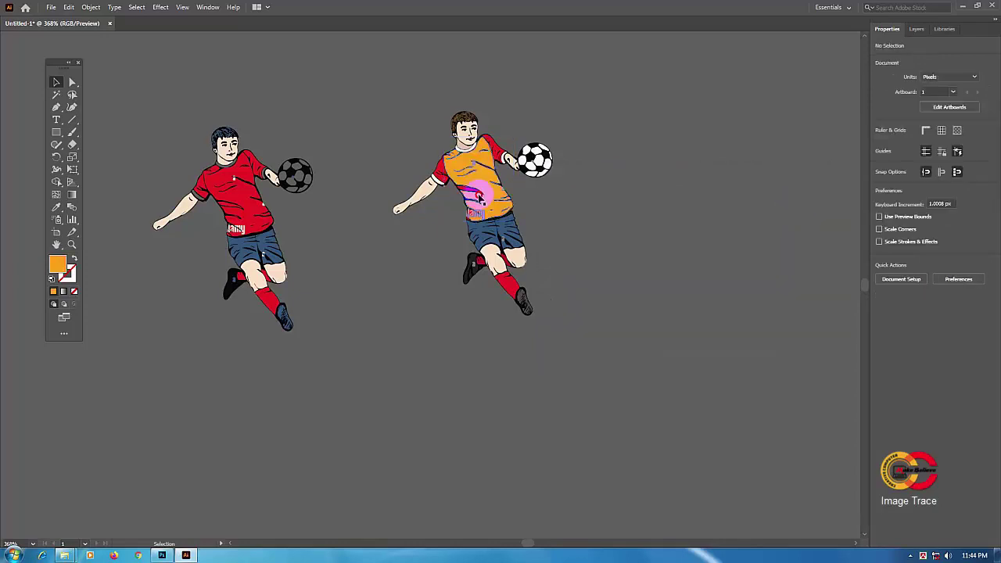
# - Fill the red shoulder piece with orange F99608 and nudge its position slightly
pyautogui.click(442, 169)
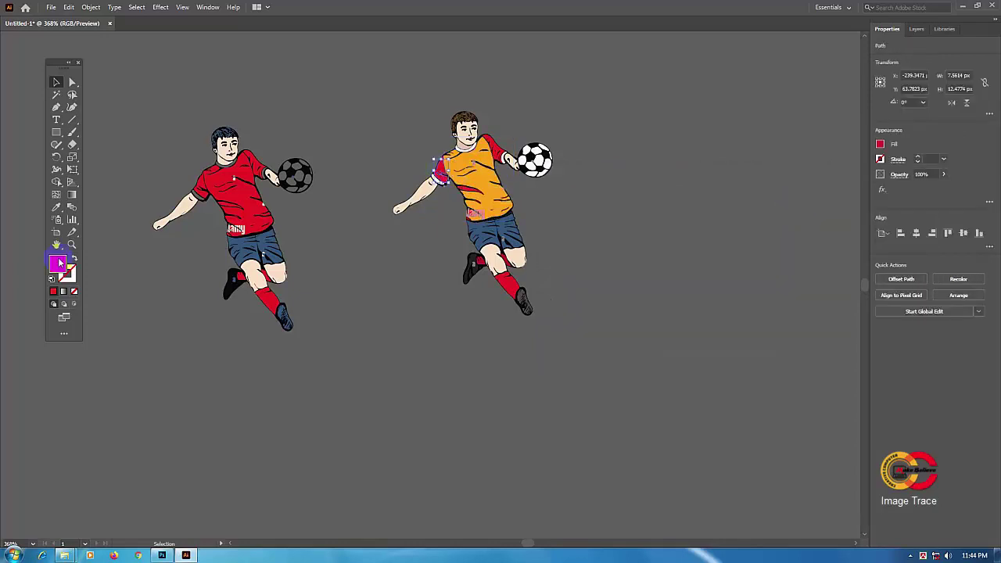
pyautogui.doubleClick(60, 264)
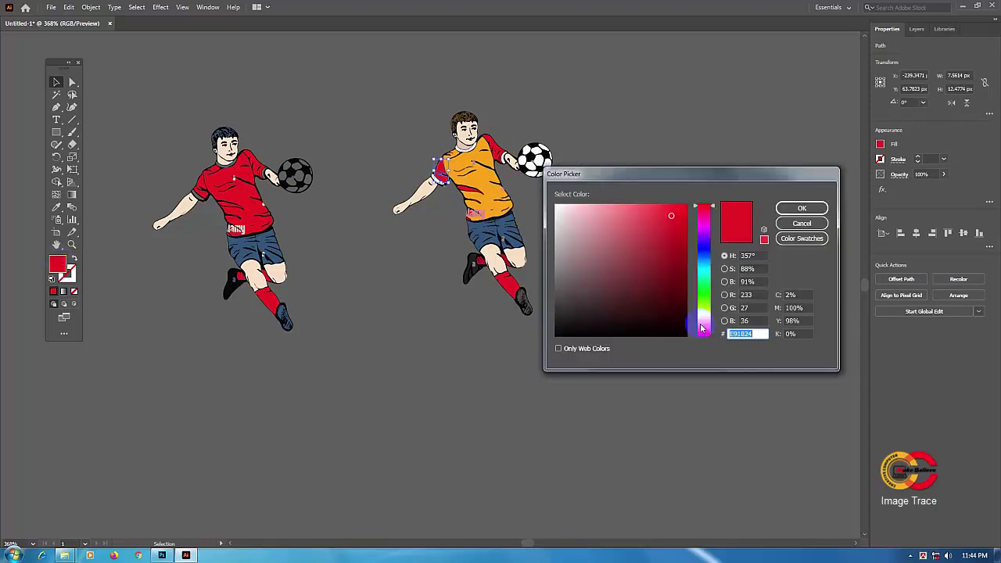
pyautogui.write('F99608')
pyautogui.click(797, 208)
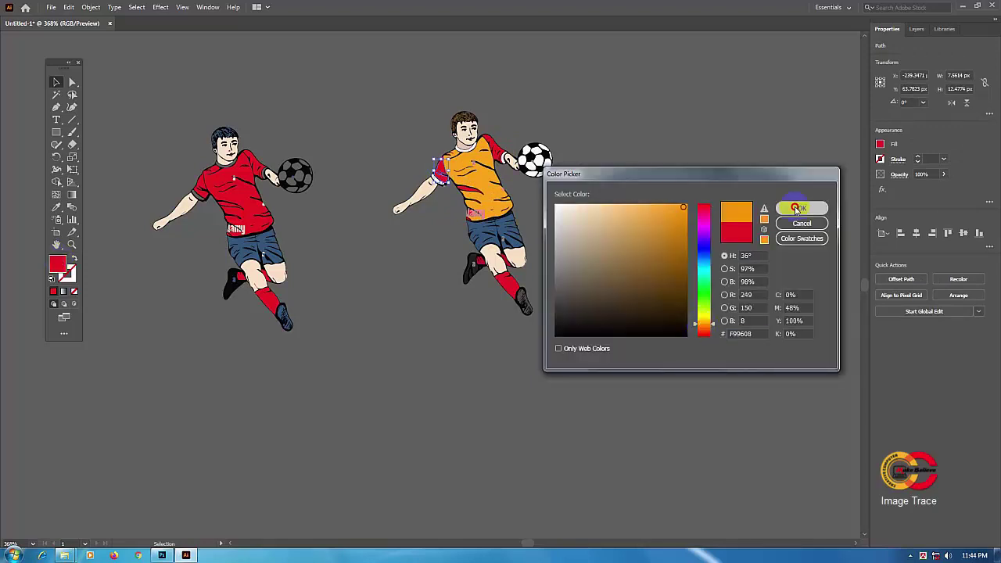
pyautogui.click(494, 152)
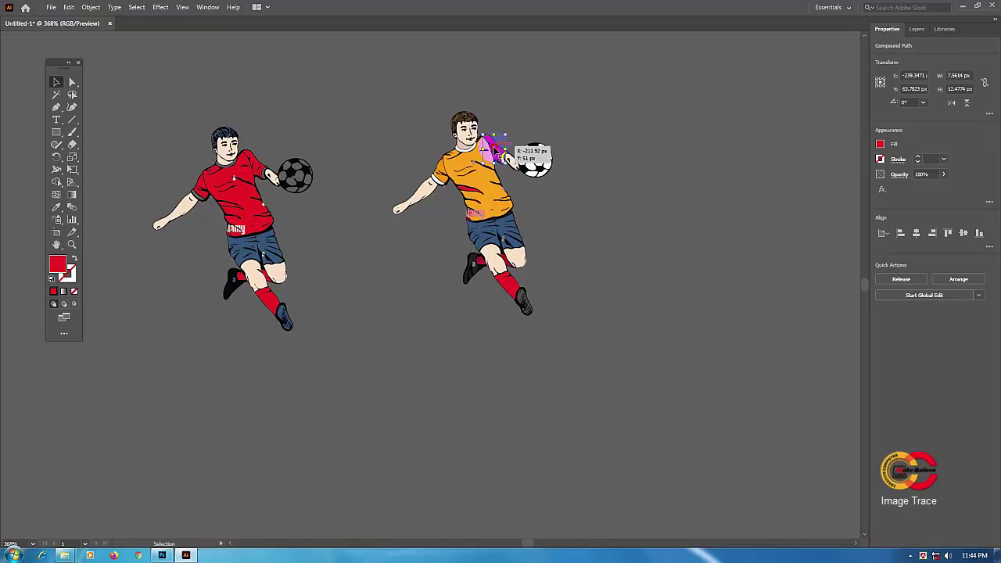
pyautogui.moveTo(495, 151); pyautogui.dragTo(496, 152)
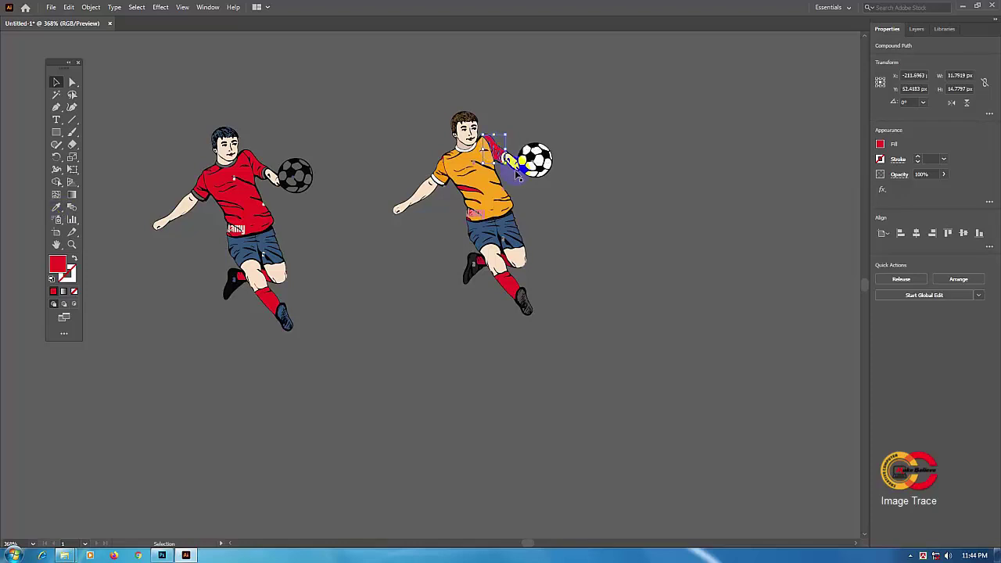
pyautogui.moveTo(499, 154); pyautogui.dragTo(494, 147)
# - Eyedrop the shirt's orange onto the shoulder piece beside the ball, then deselect
pyautogui.click(56, 207)
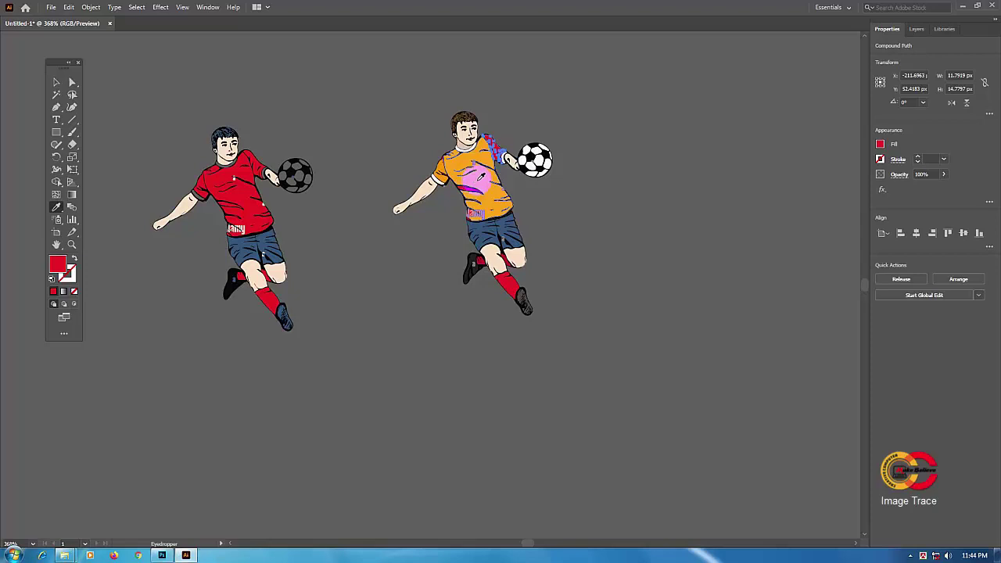
pyautogui.click(480, 184)
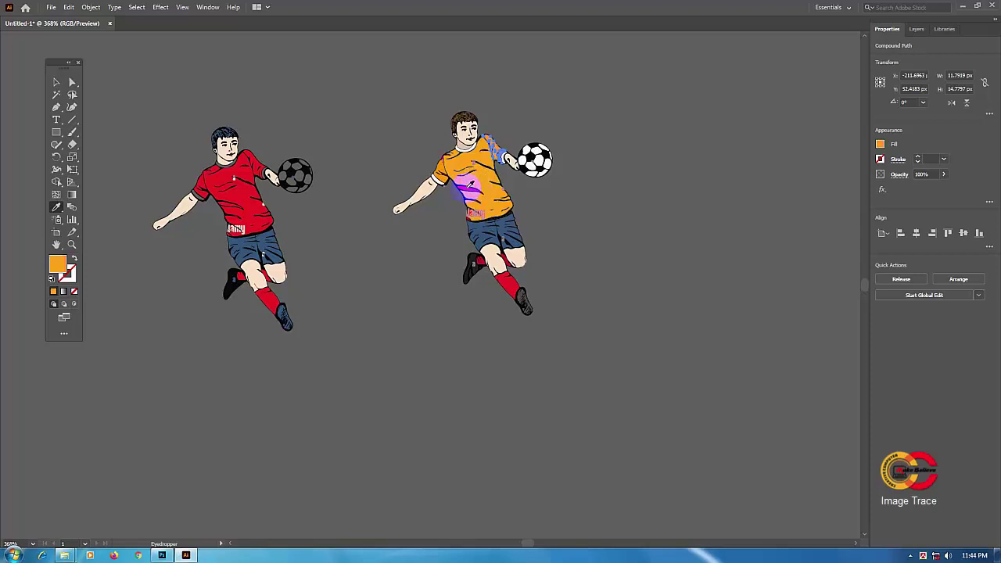
pyautogui.press('v')
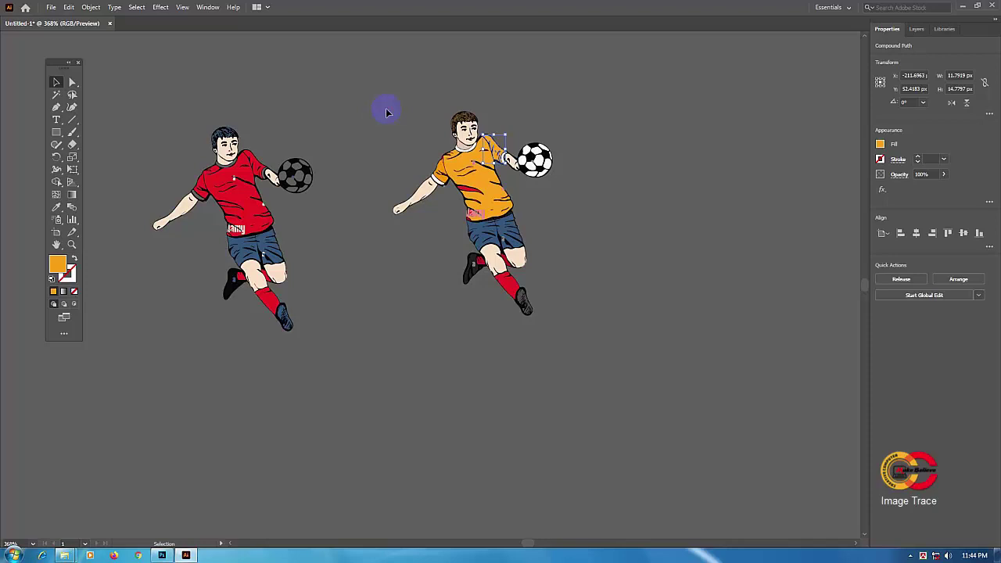
pyautogui.click(386, 112)
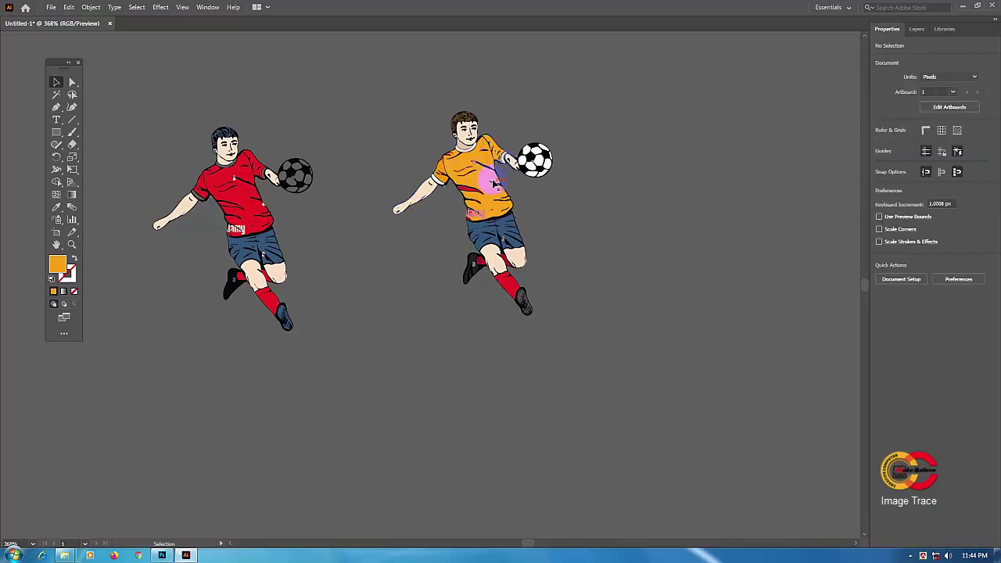